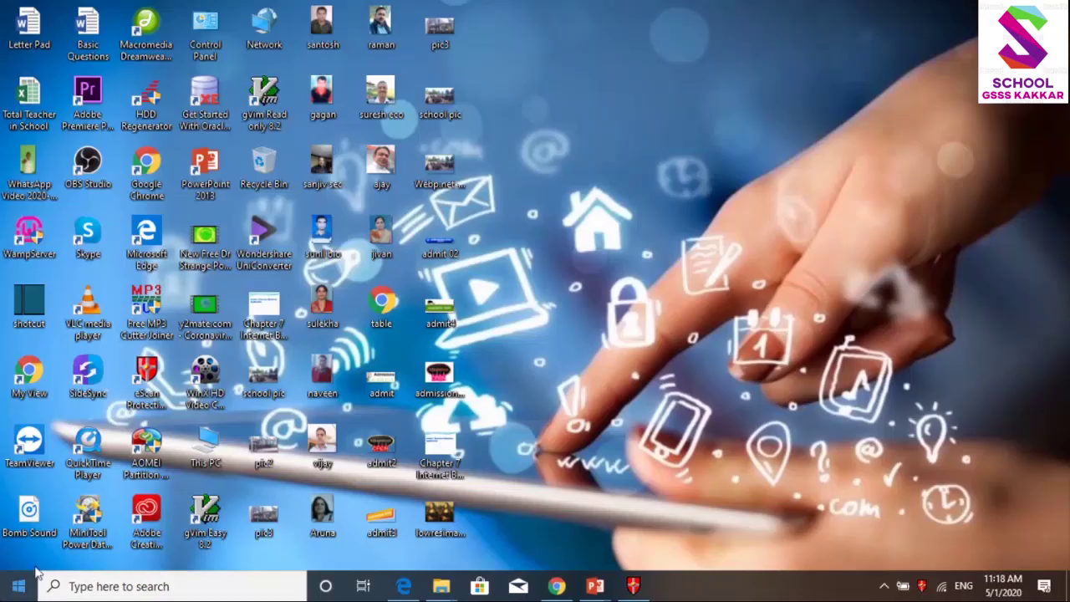
Step: Search the taskbar for 'word' and launch Word 2013 from the results
{"action": "left_click", "coordinate": [98, 588]}
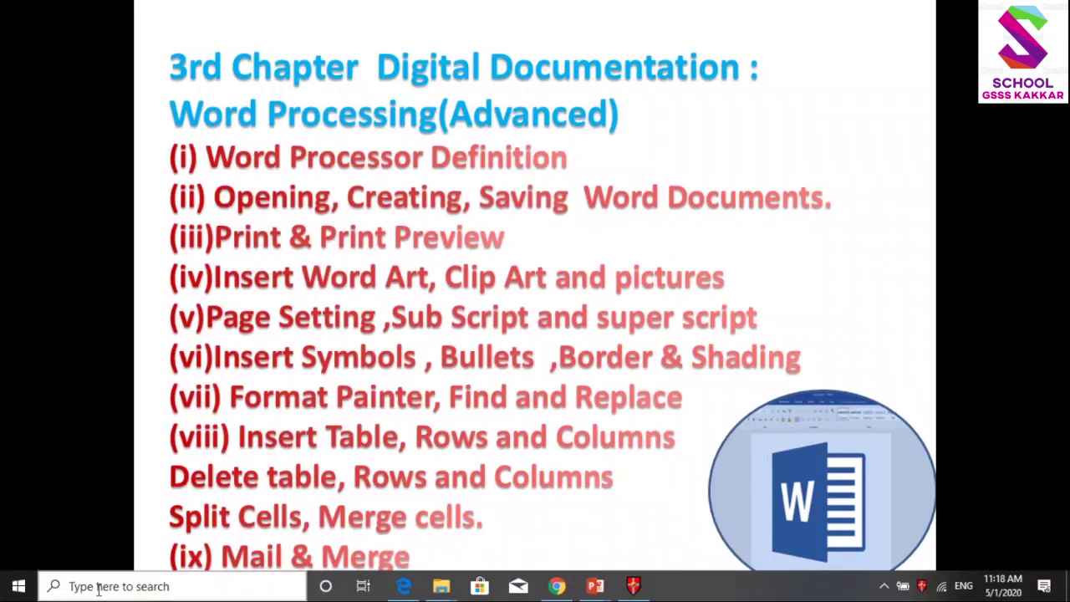
{"action": "left_click", "coordinate": [99, 589]}
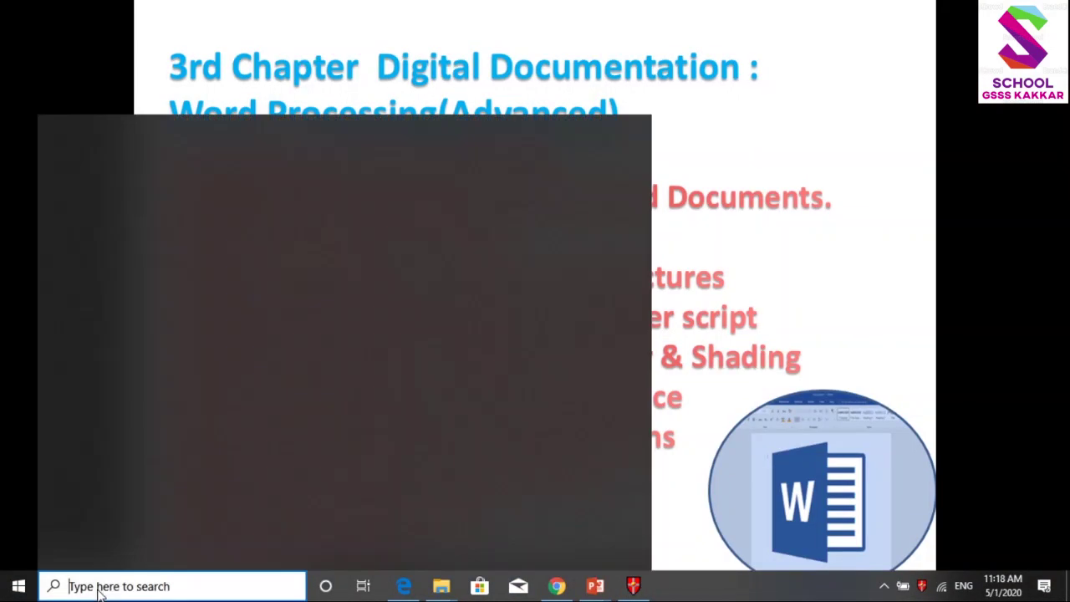
{"action": "type", "text": "word"}
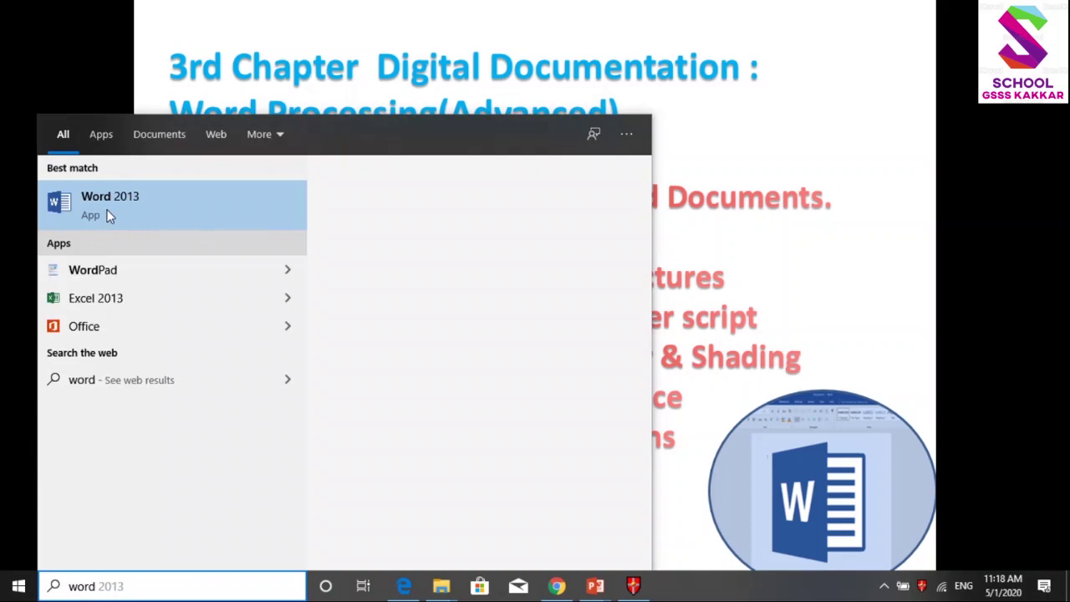
{"action": "left_click", "coordinate": [108, 216]}
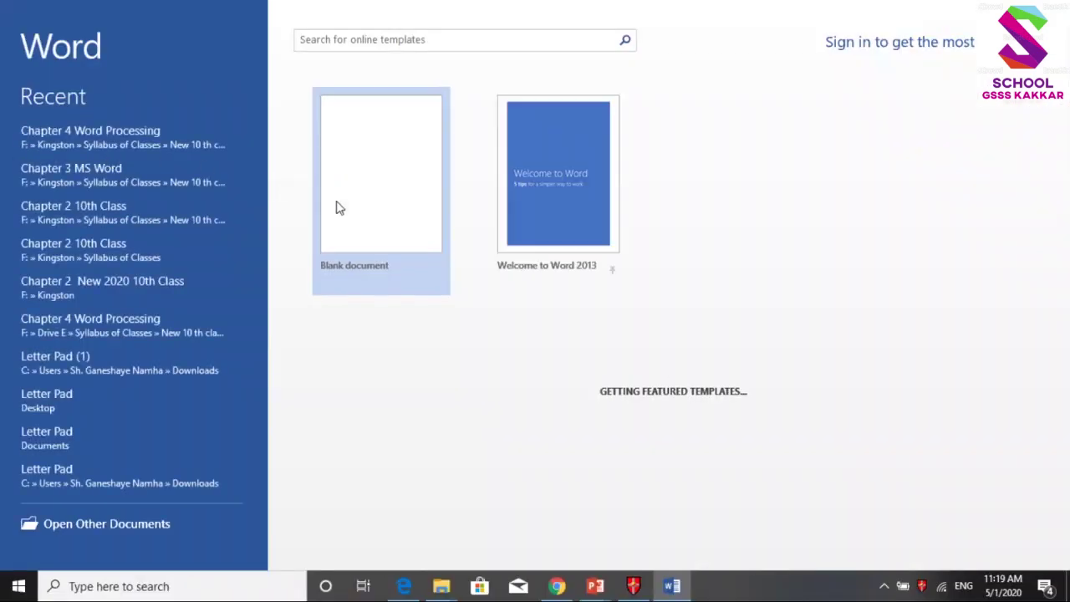
Step: Dismiss the activation prompt, create a blank document, and bring up Save As with Ctrl+S
{"action": "left_click", "coordinate": [684, 446]}
{"action": "left_click", "coordinate": [366, 201]}
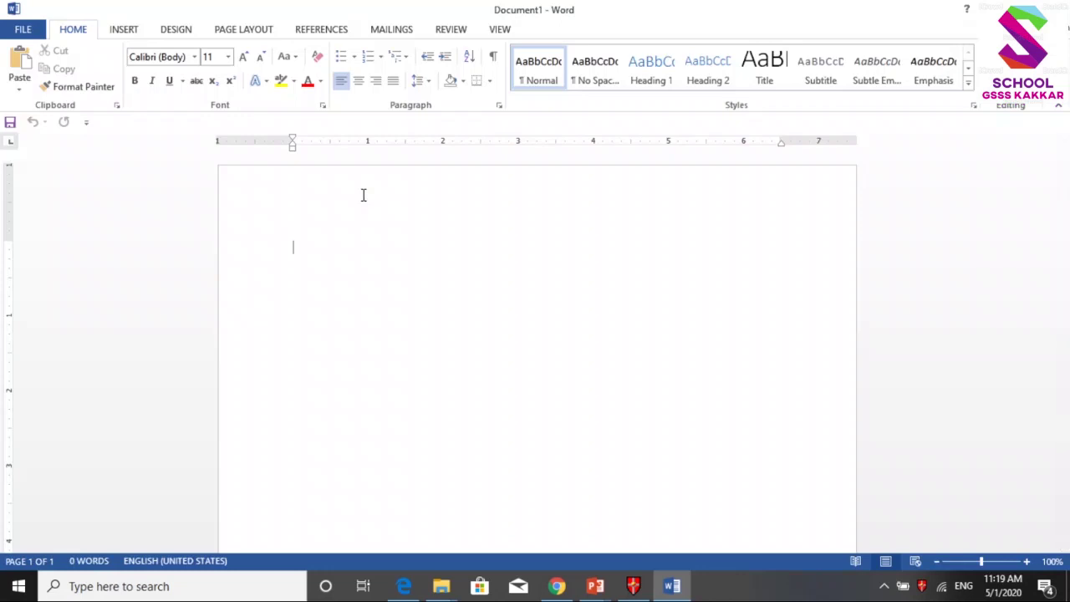
{"action": "left_click", "coordinate": [78, 87]}
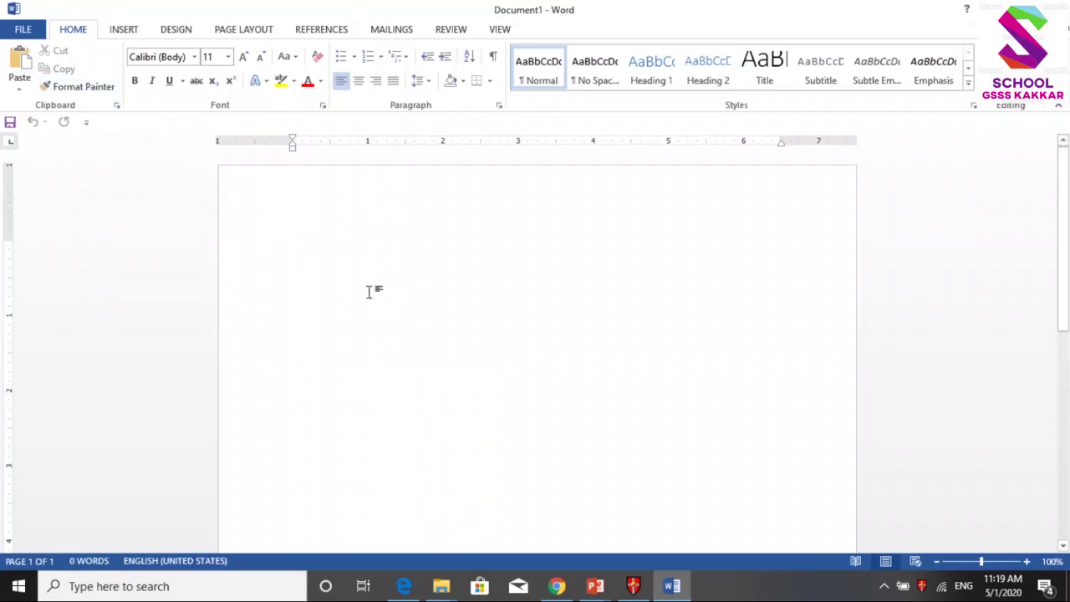
{"action": "key", "text": "ctrl+s"}
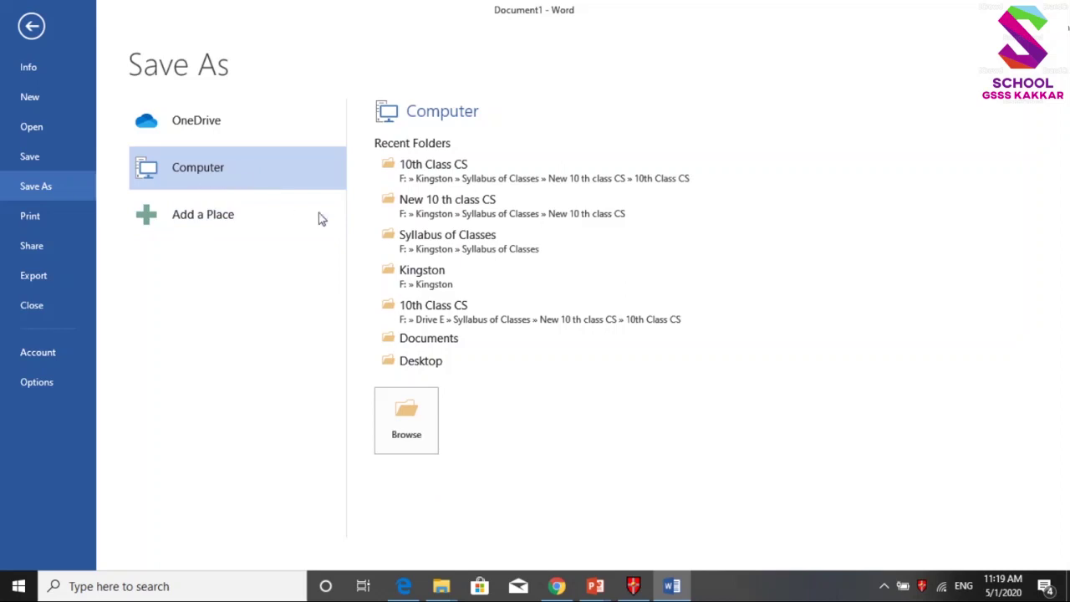
Step: Browse to Local Disk (F:), create a folder named Vipul, and open it
{"action": "left_click", "coordinate": [411, 421]}
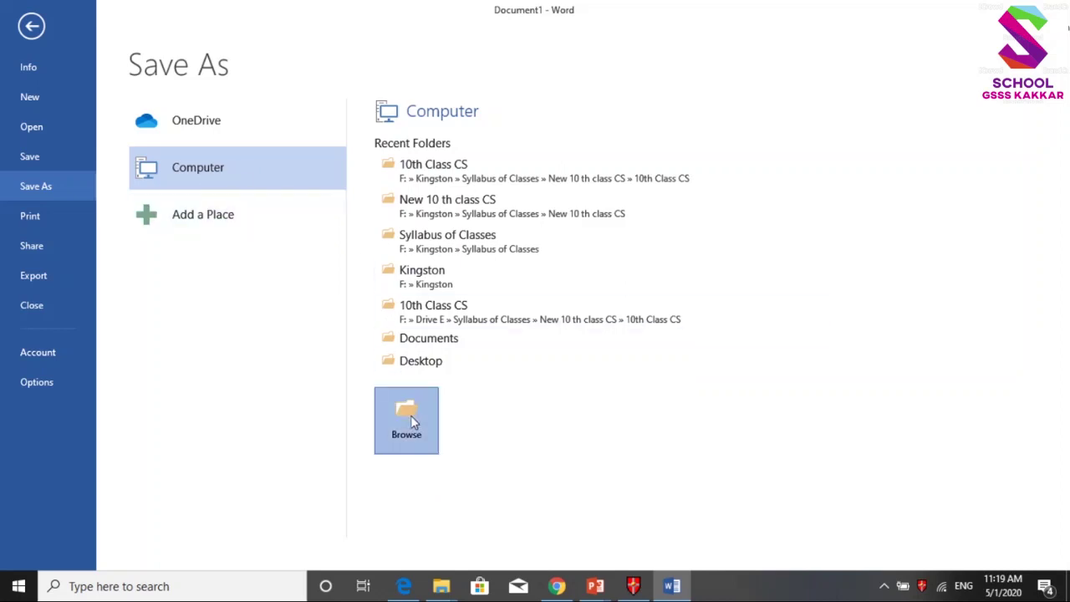
{"action": "left_click", "coordinate": [411, 421]}
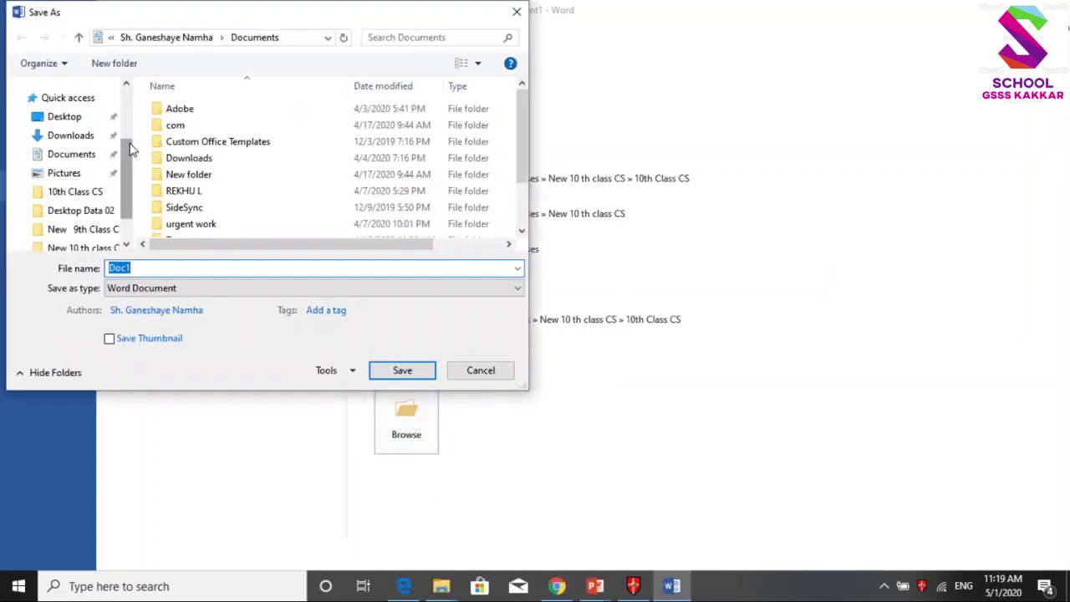
{"action": "left_click_drag", "start_coordinate": [130, 149], "coordinate": [130, 194]}
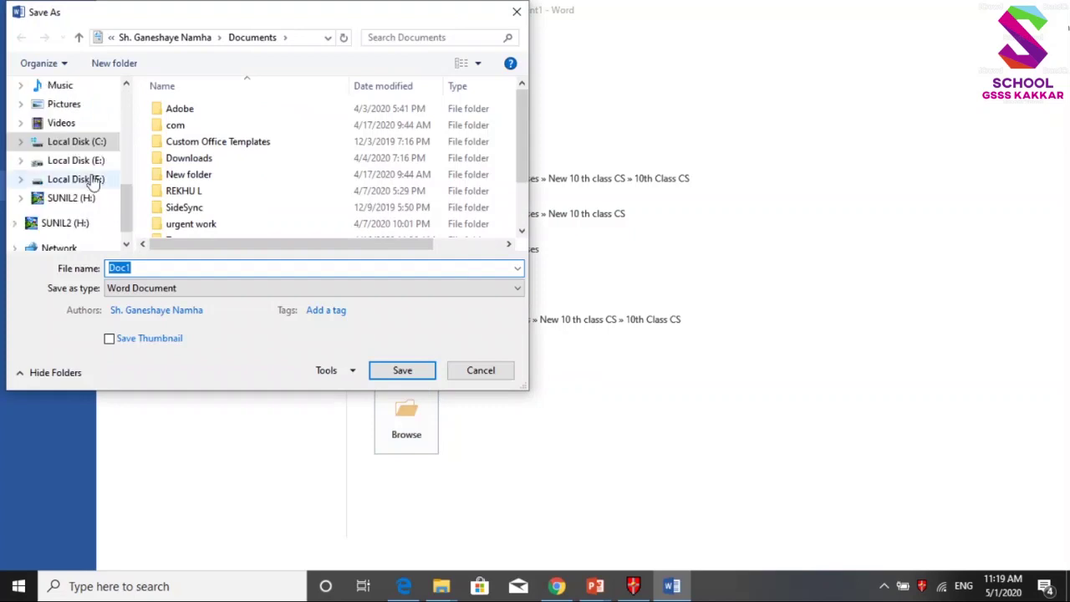
{"action": "left_click", "coordinate": [94, 181]}
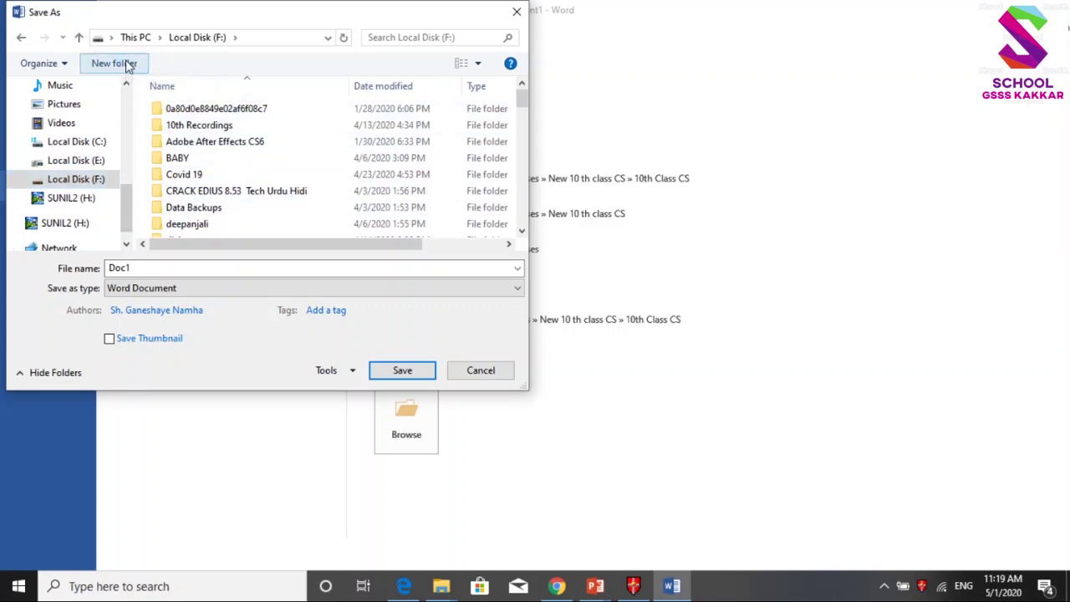
{"action": "type", "text": "Vi"}
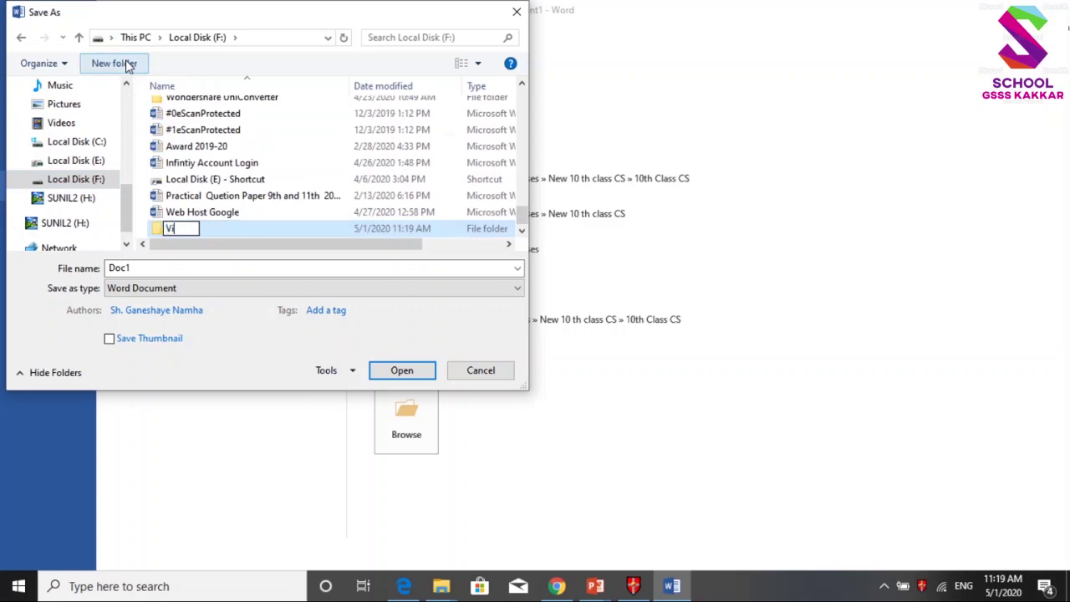
{"action": "type", "text": "pul"}
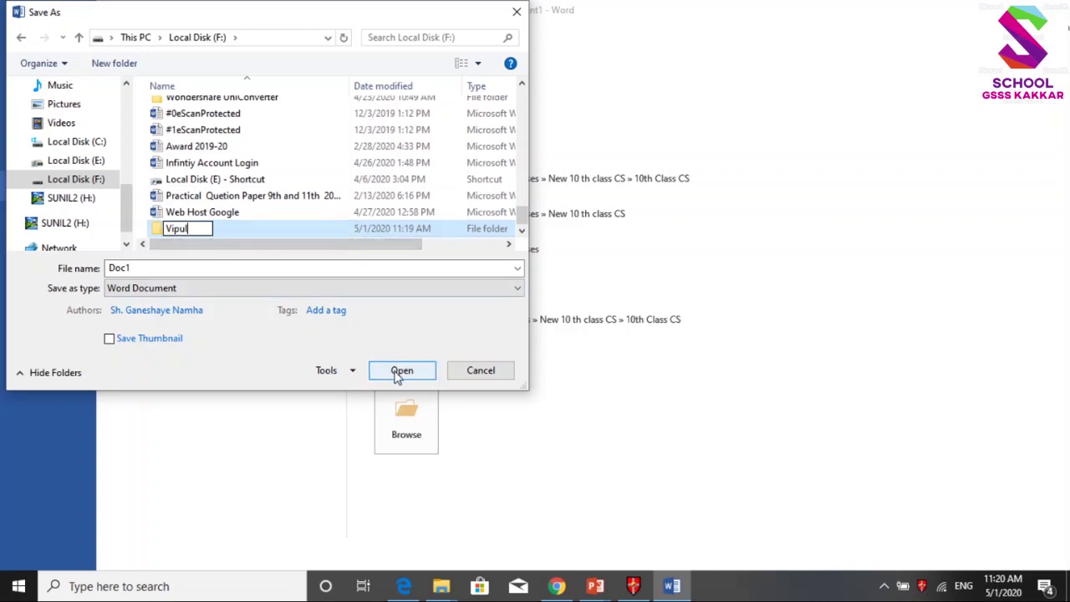
{"action": "left_click", "coordinate": [398, 377]}
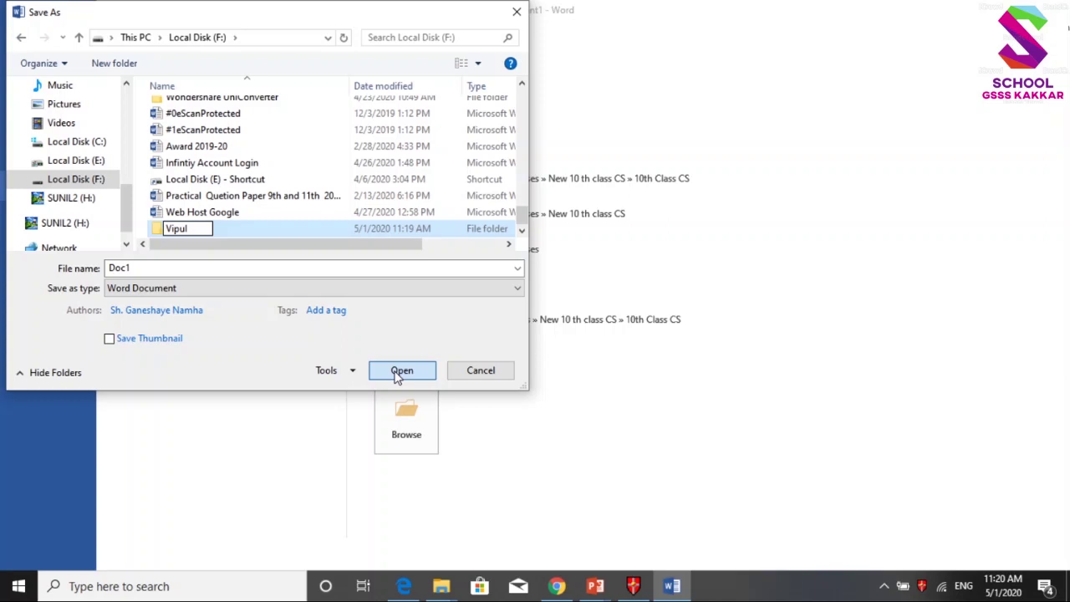
{"action": "left_click", "coordinate": [411, 376]}
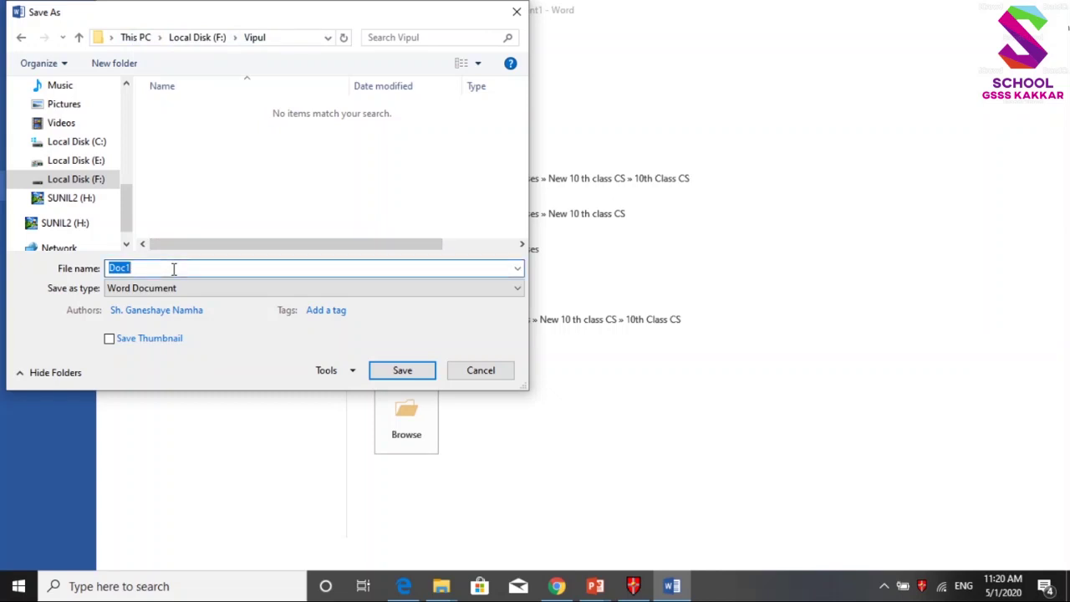
Step: Replace Doc1 with 'My File' and save it into the Vipul folder
{"action": "left_click", "coordinate": [140, 267]}
{"action": "type", "text": "M"}
{"action": "left_click", "coordinate": [387, 376]}
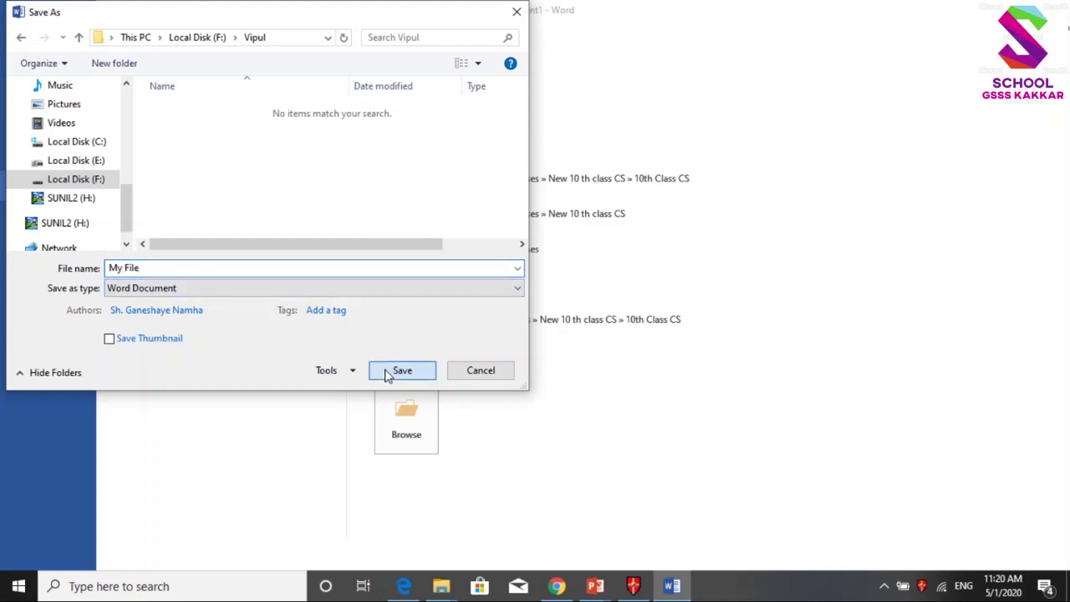
{"action": "left_click", "coordinate": [387, 376]}
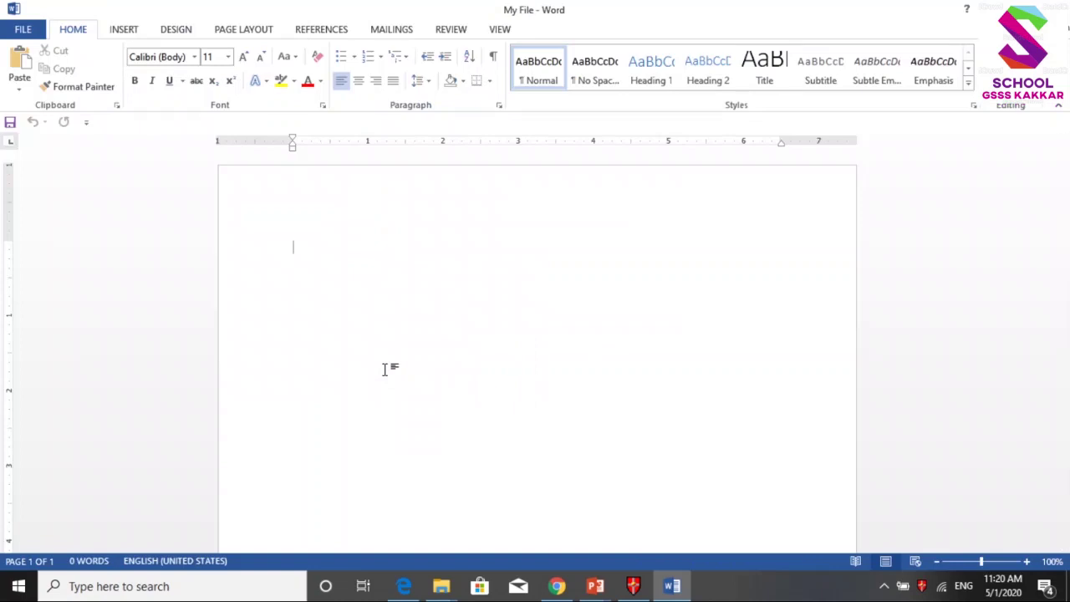
Step: Type the sentence giving the student's name and '10th Class', then select the line
{"action": "type", "text": "My nam"}
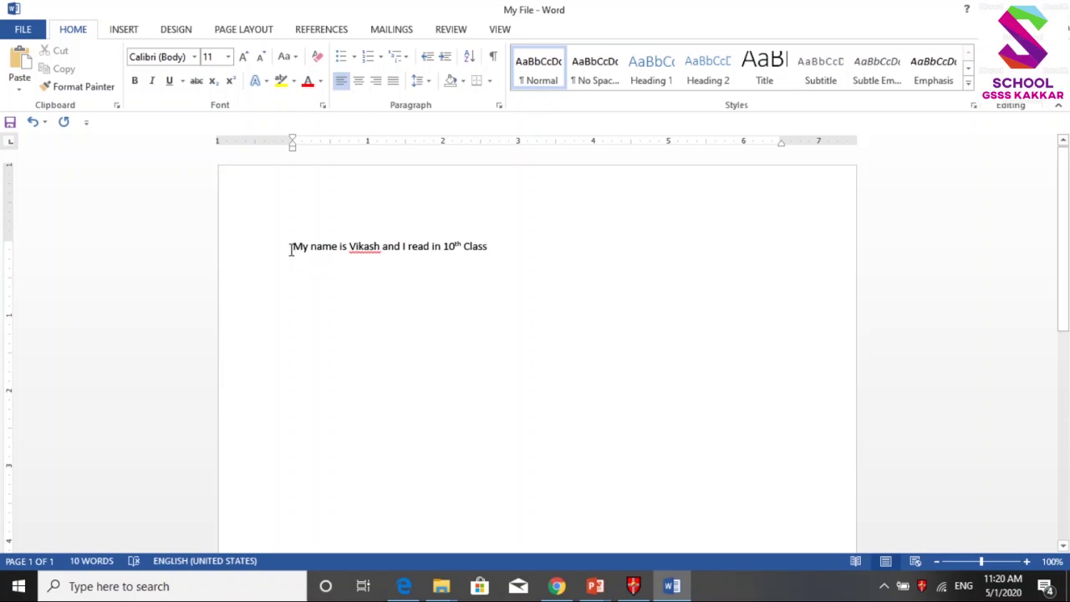
{"action": "left_click_drag", "start_coordinate": [292, 248], "coordinate": [490, 248]}
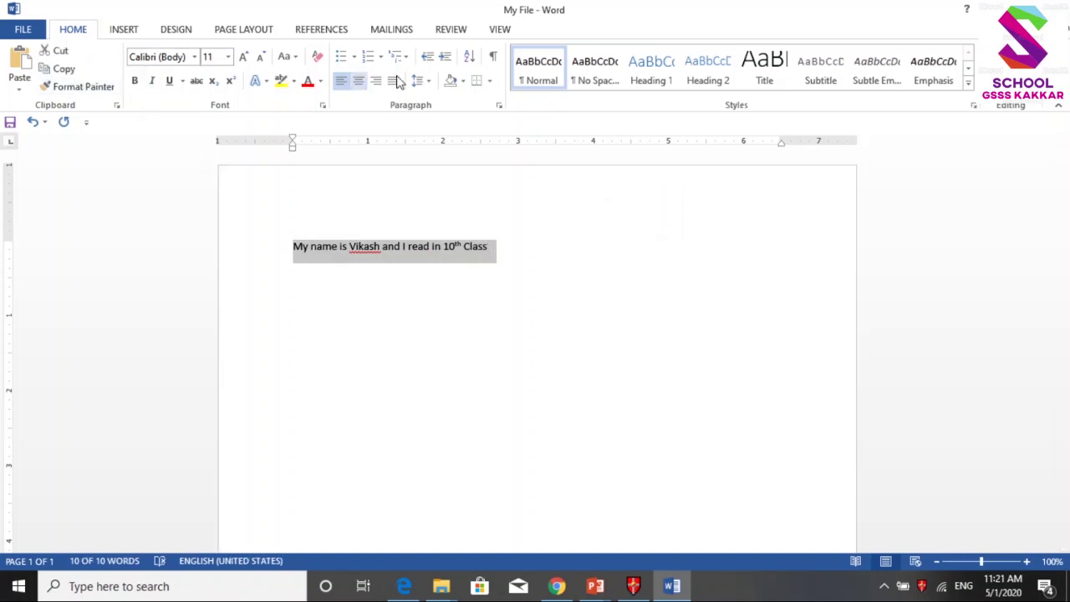
Step: Style the selected sentence in Blackadder ITC at 18 pt, teal, with bold, italic and underline
{"action": "left_click", "coordinate": [229, 57]}
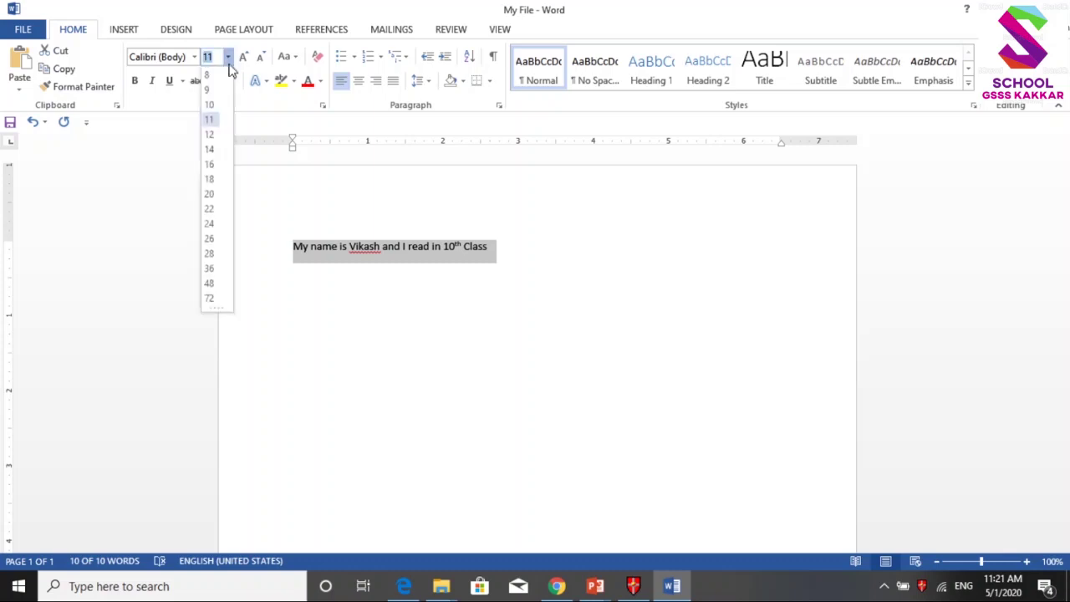
{"action": "left_click", "coordinate": [214, 186]}
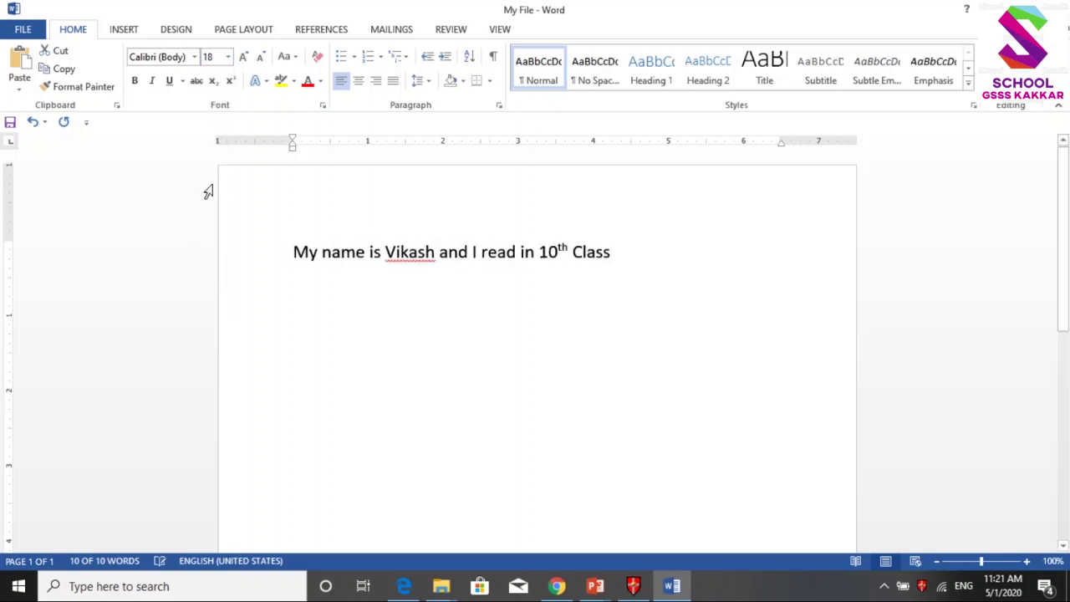
{"action": "left_click", "coordinate": [195, 57]}
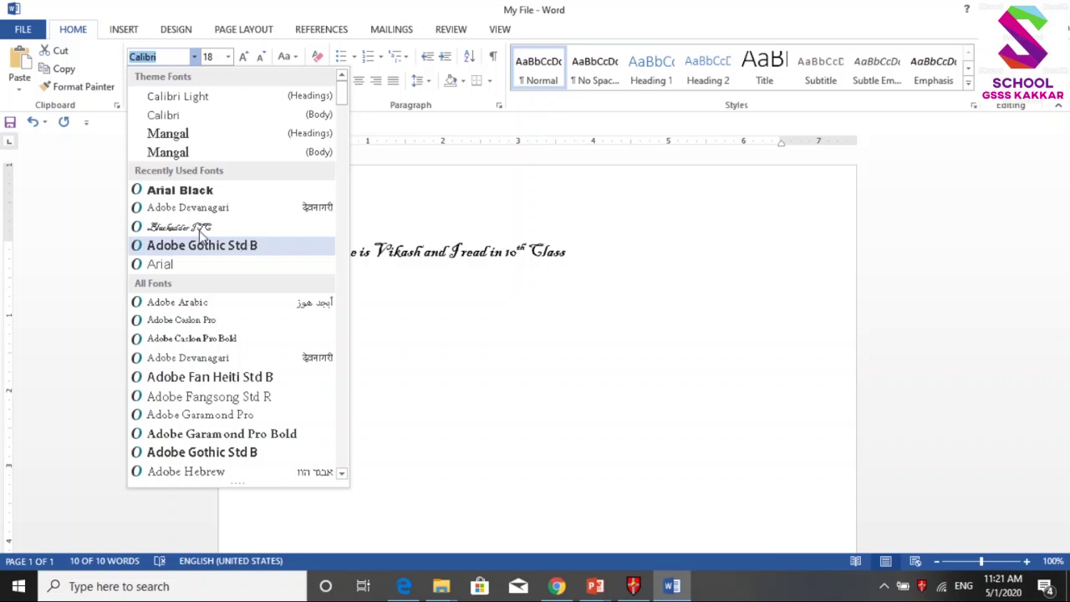
{"action": "left_click", "coordinate": [199, 227]}
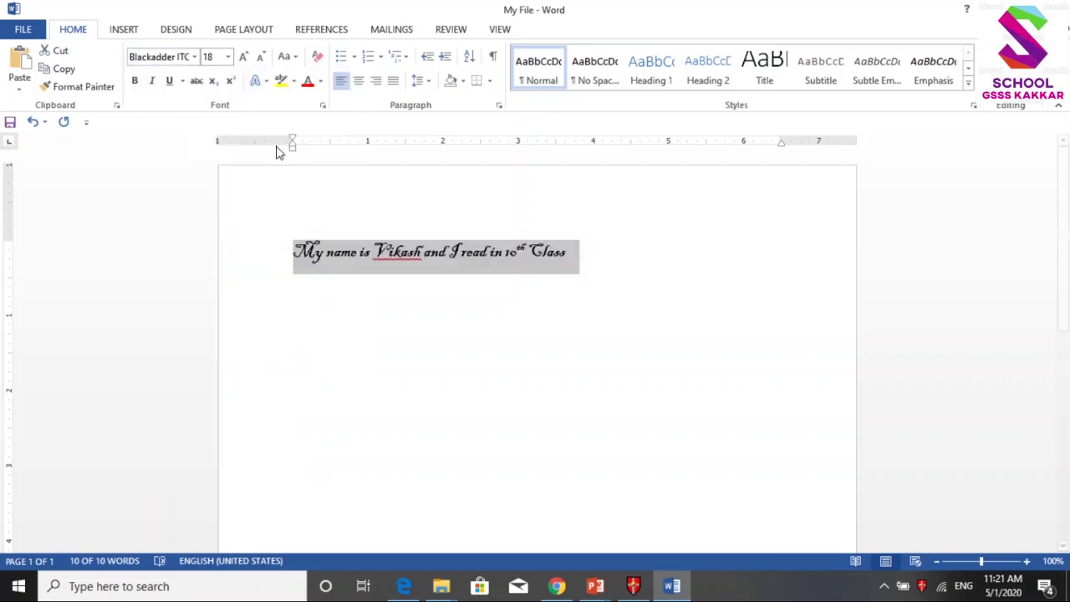
{"action": "left_click", "coordinate": [320, 81]}
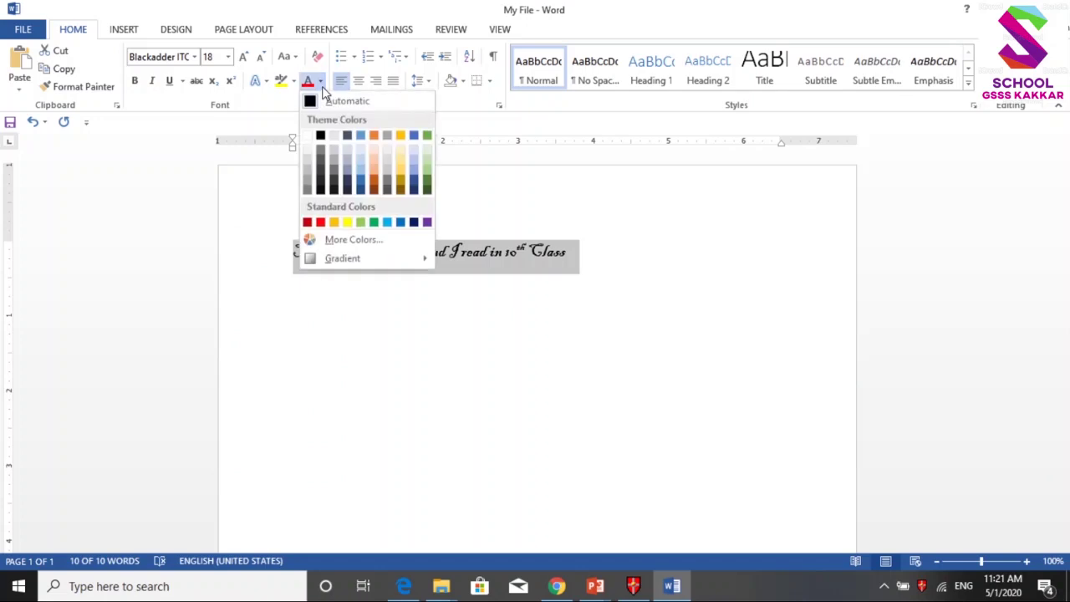
{"action": "left_click", "coordinate": [387, 222]}
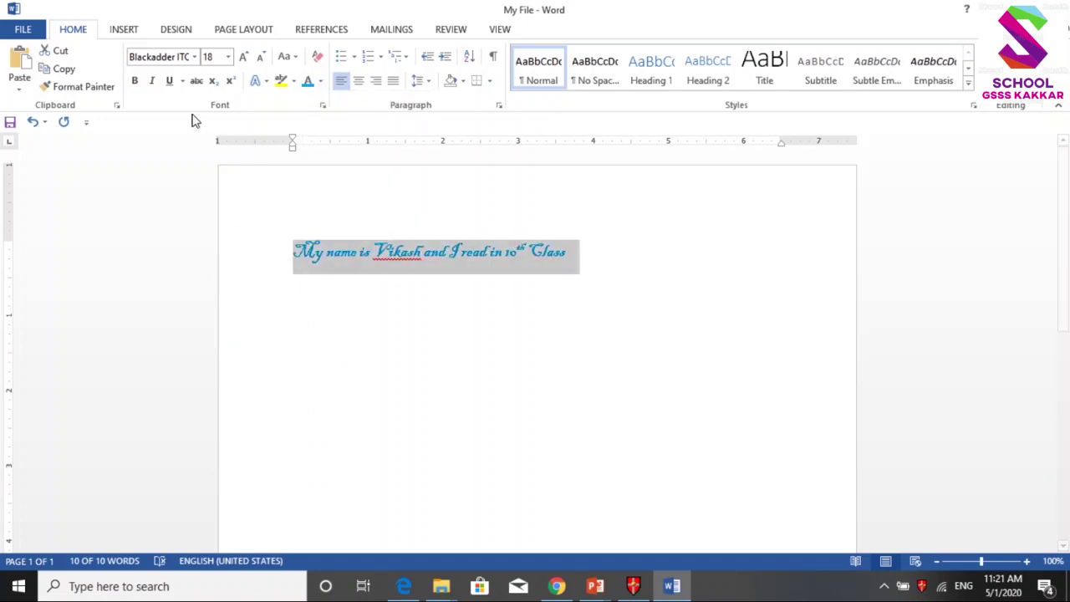
{"action": "left_click", "coordinate": [134, 81]}
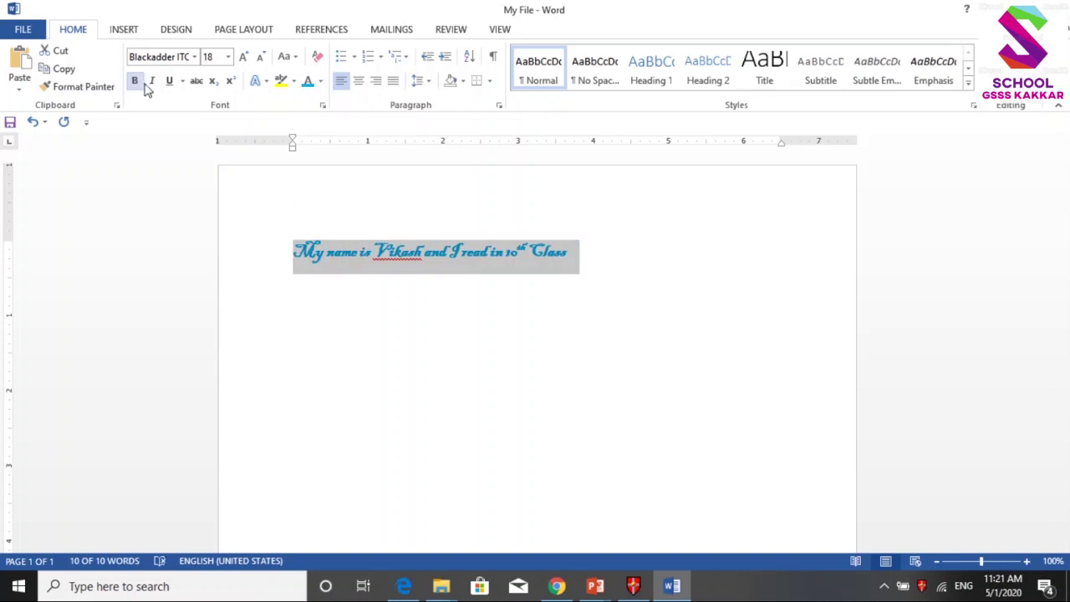
{"action": "left_click", "coordinate": [151, 83]}
{"action": "left_click", "coordinate": [168, 83]}
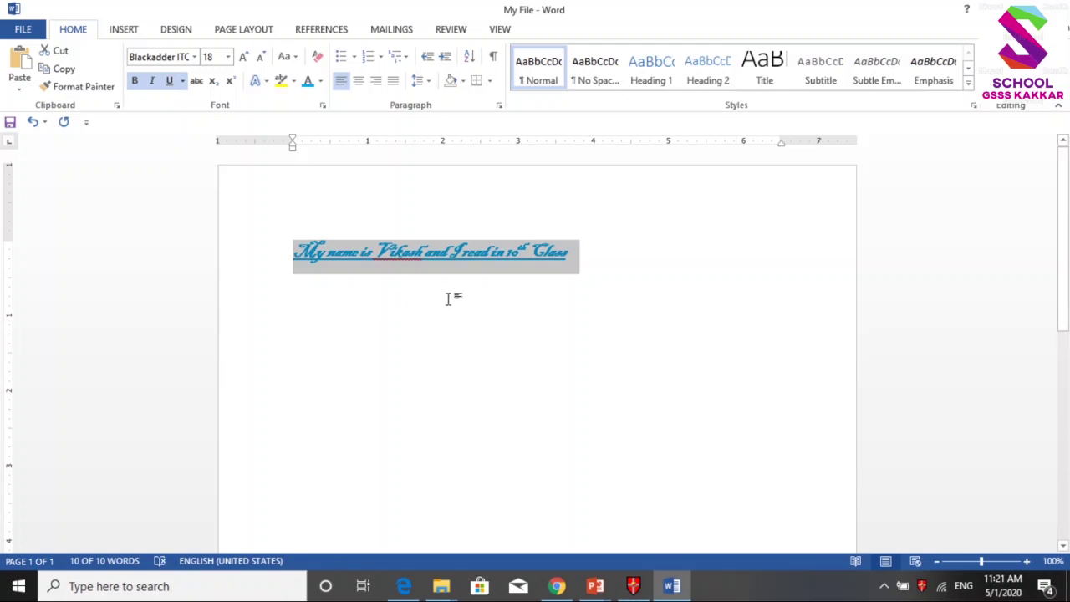
{"action": "left_click", "coordinate": [389, 334]}
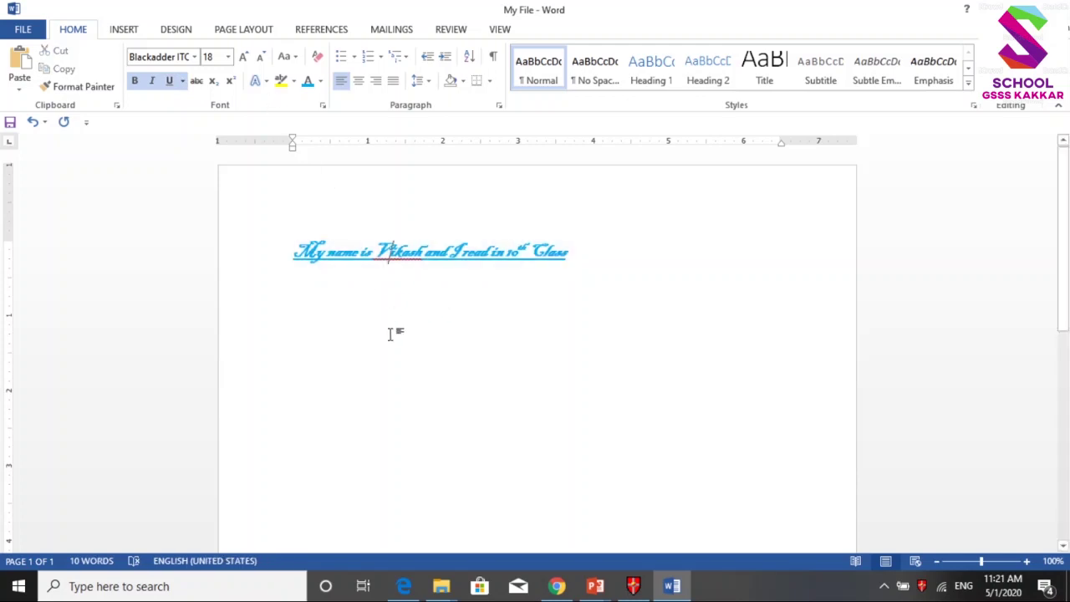
{"action": "left_click_drag", "start_coordinate": [294, 249], "coordinate": [582, 274]}
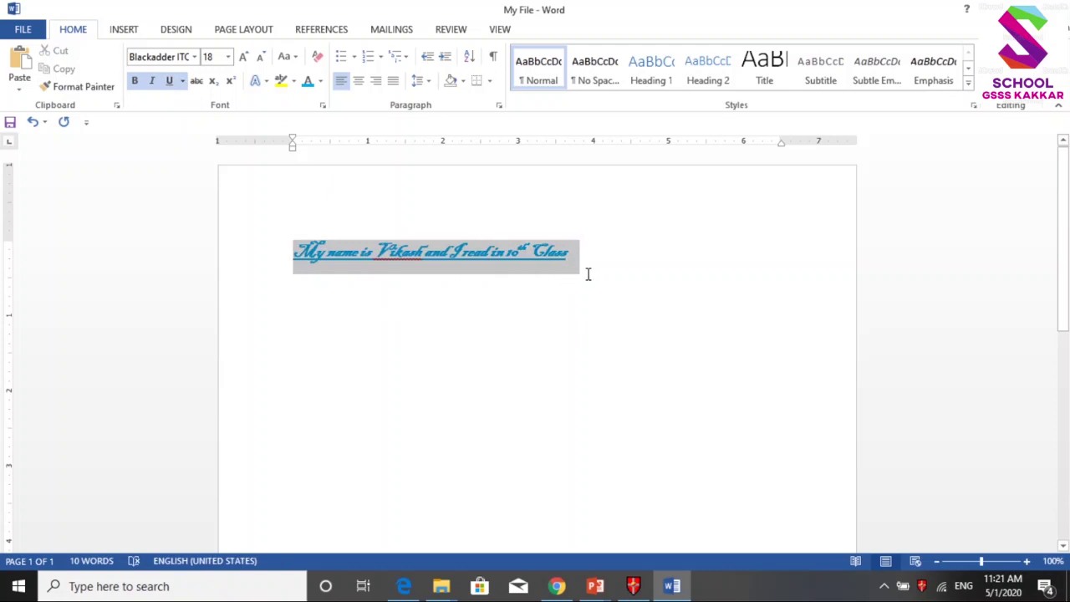
{"action": "left_click", "coordinate": [293, 83]}
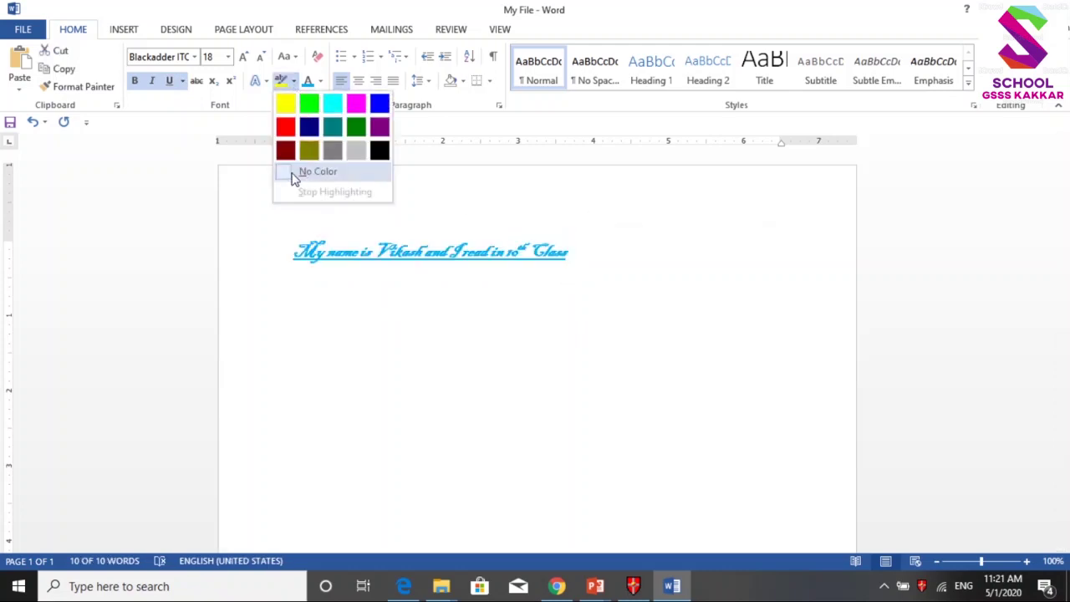
{"action": "left_click", "coordinate": [362, 158]}
{"action": "left_click", "coordinate": [549, 386]}
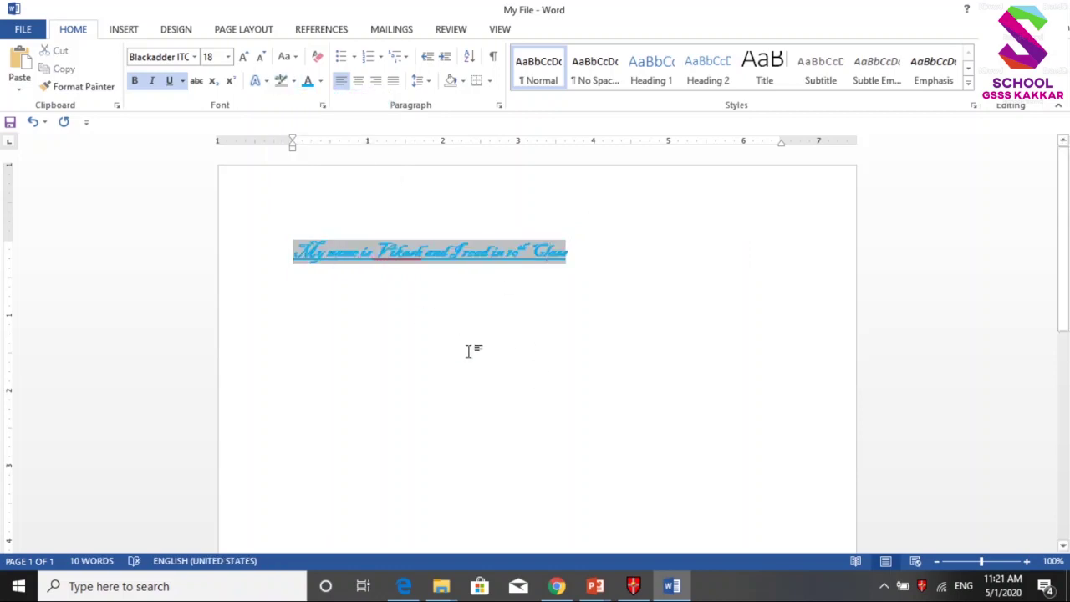
{"action": "key", "text": "ctrl+a"}
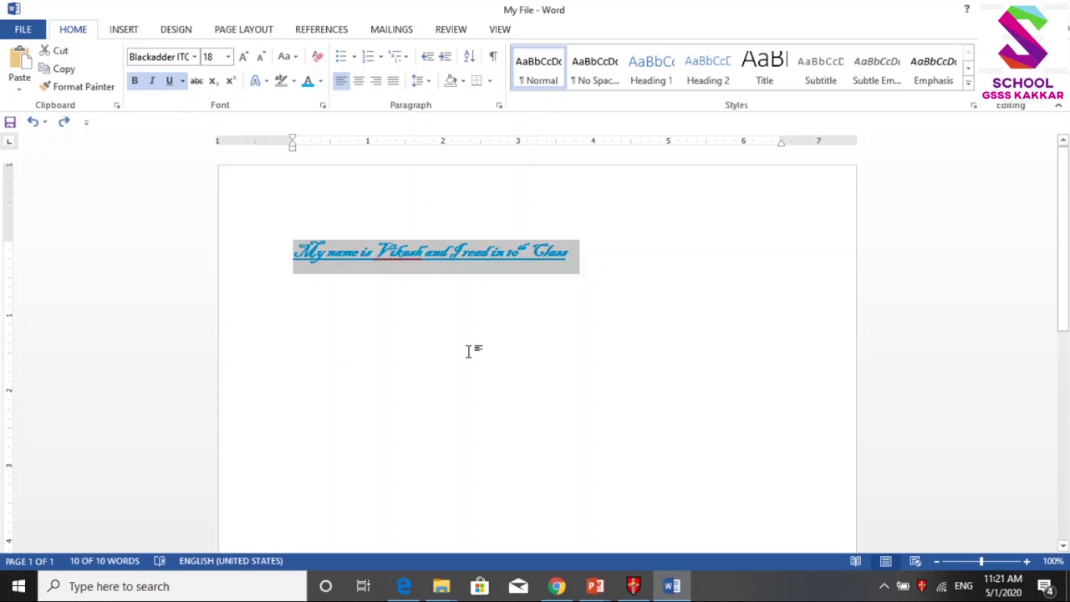
{"action": "left_click", "coordinate": [469, 351]}
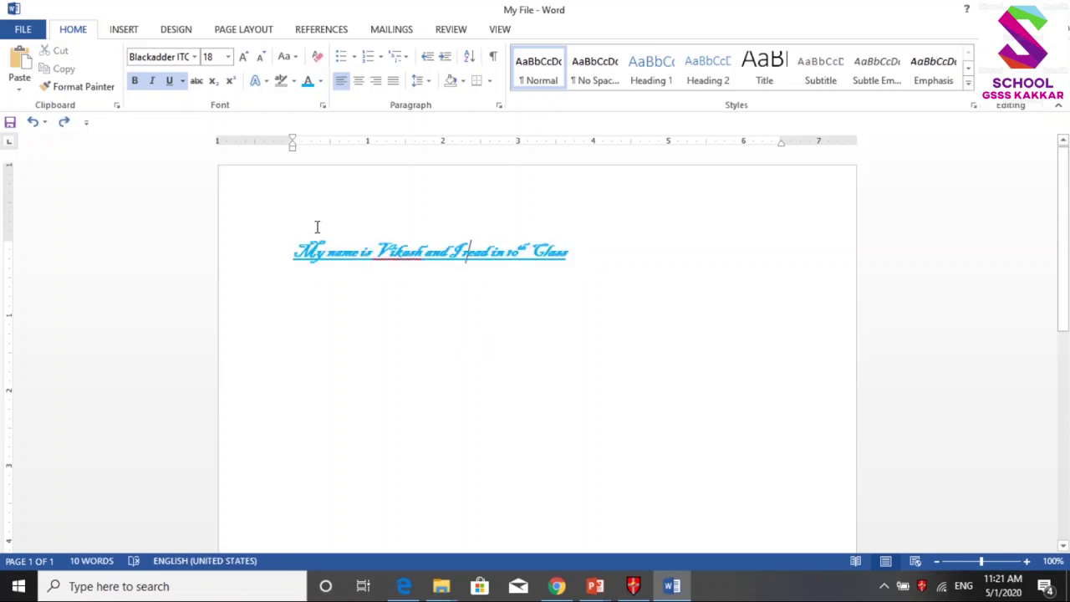
{"action": "left_click", "coordinate": [268, 258]}
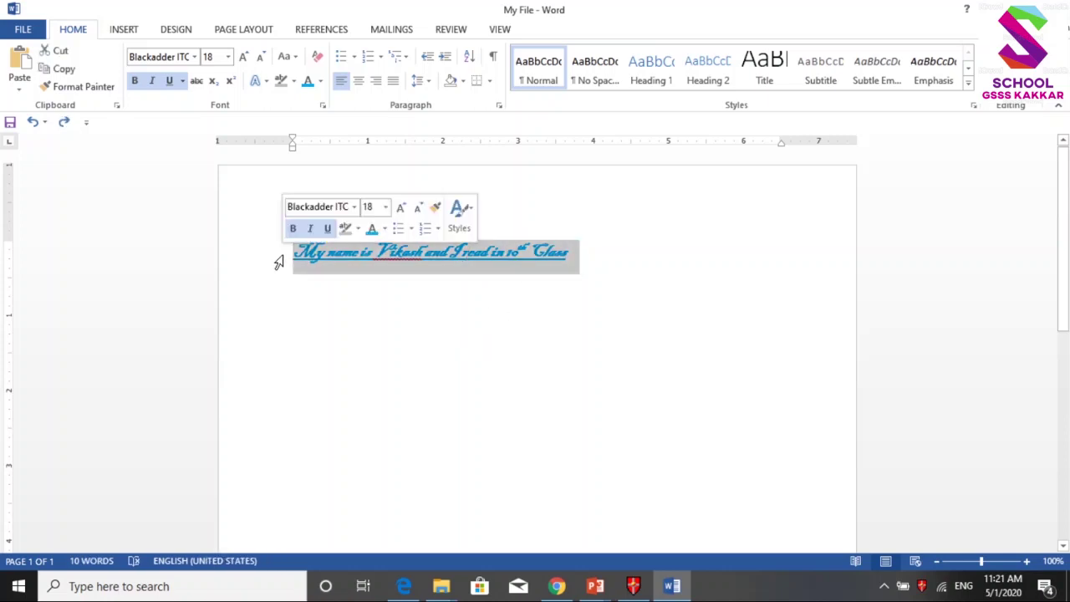
{"action": "left_click", "coordinate": [484, 295]}
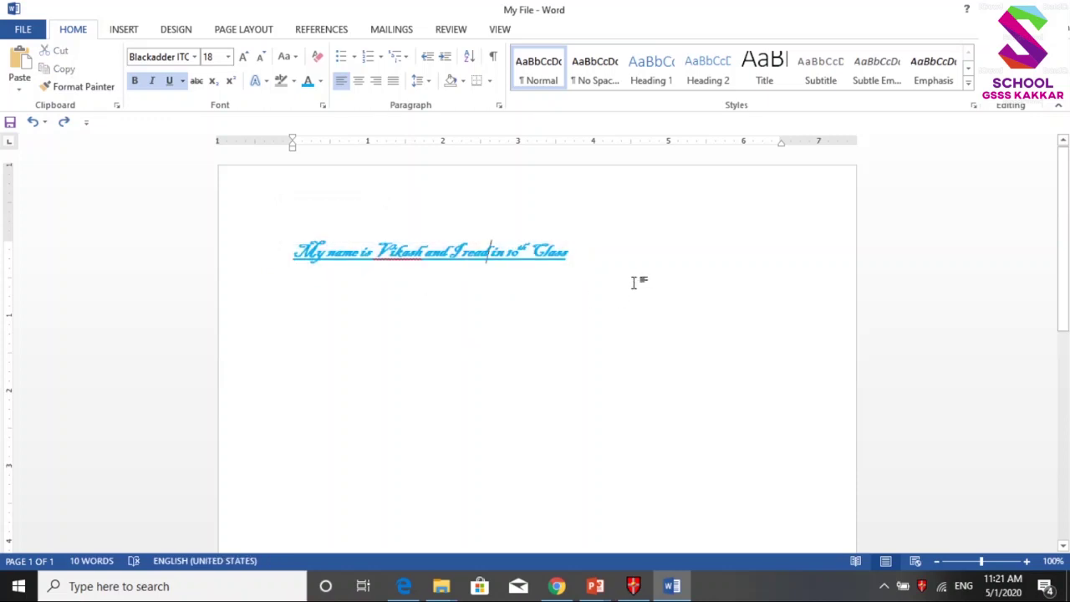
{"action": "left_click_drag", "start_coordinate": [295, 255], "coordinate": [581, 259]}
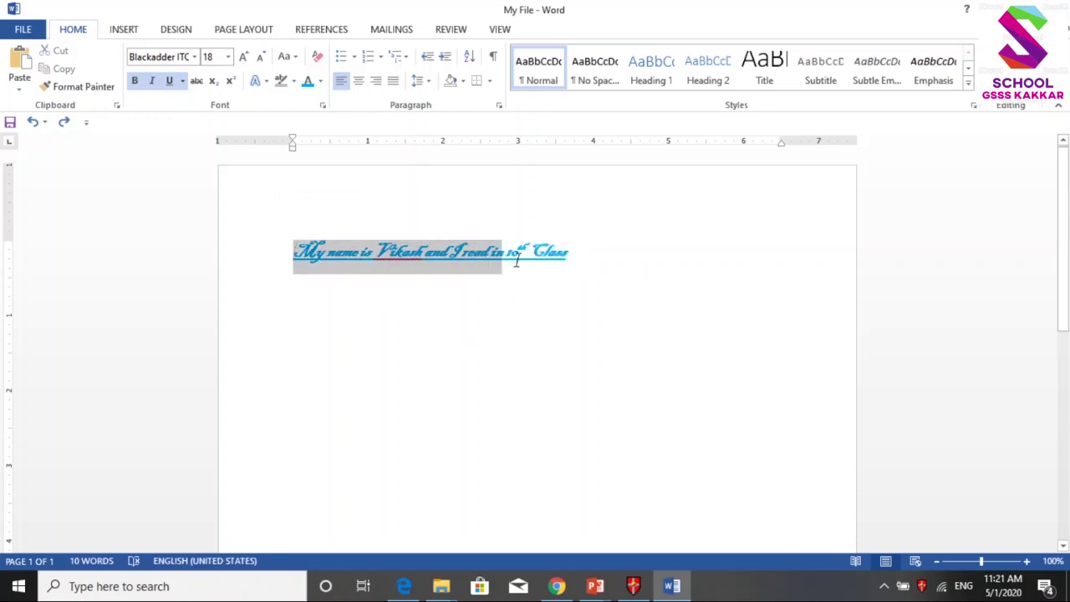
Step: Try centre and right alignment, settle on Justify, then open the Numbering library
{"action": "left_click", "coordinate": [358, 81]}
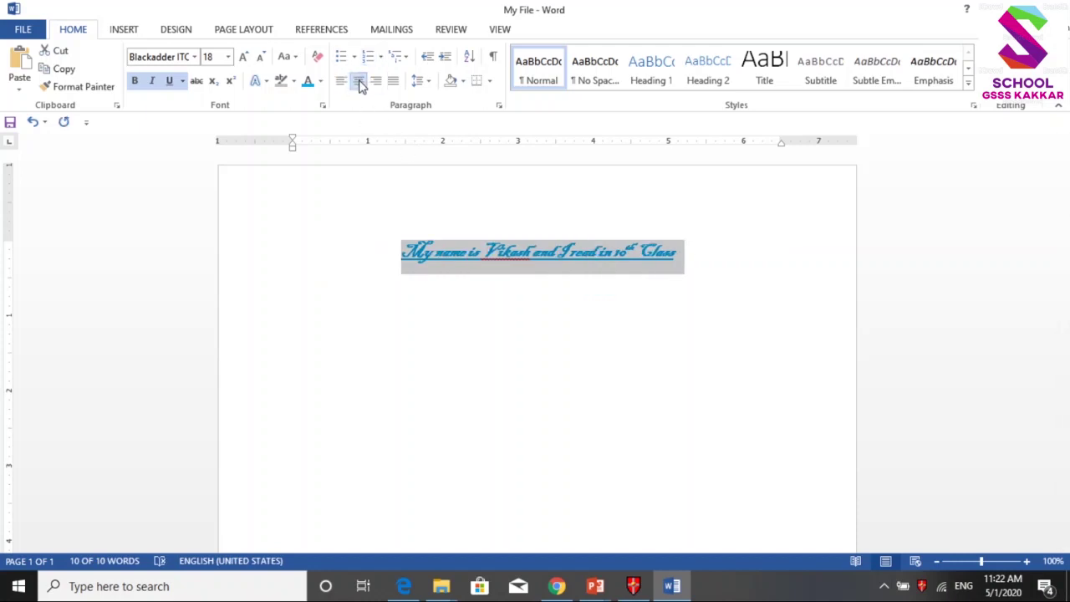
{"action": "left_click", "coordinate": [376, 84]}
{"action": "left_click", "coordinate": [390, 86]}
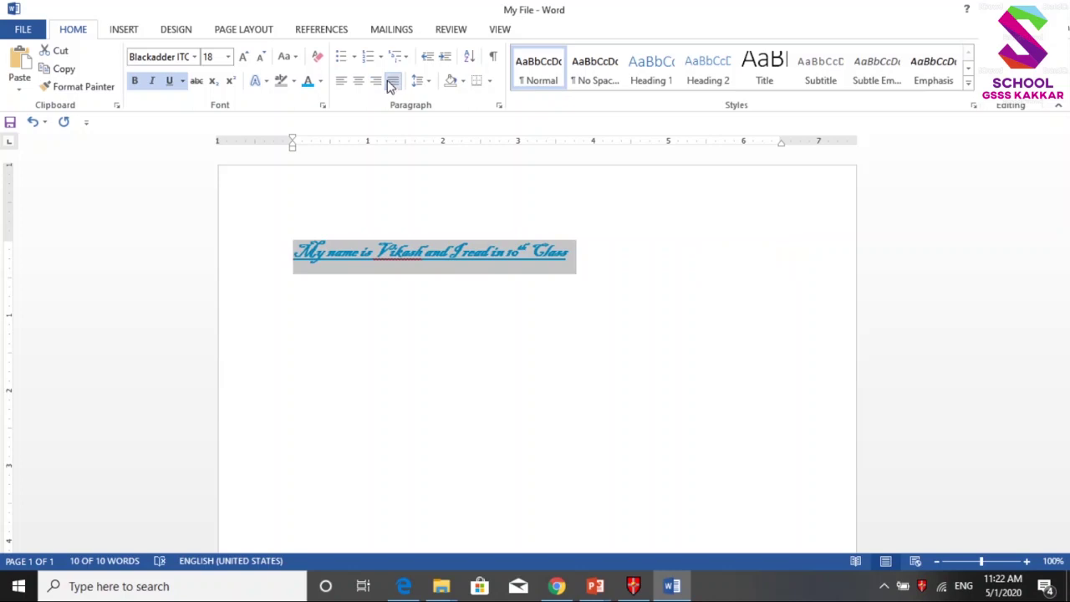
{"action": "left_click", "coordinate": [382, 57]}
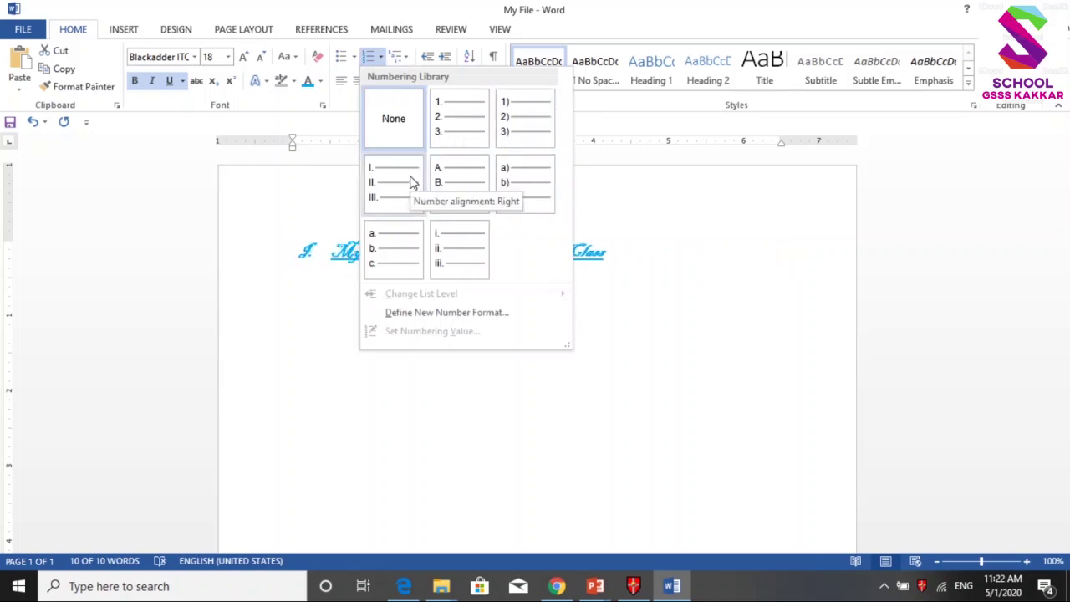
Step: Set numbering to None and apply the arrow-shaped bullet to the sentence
{"action": "left_click", "coordinate": [398, 132]}
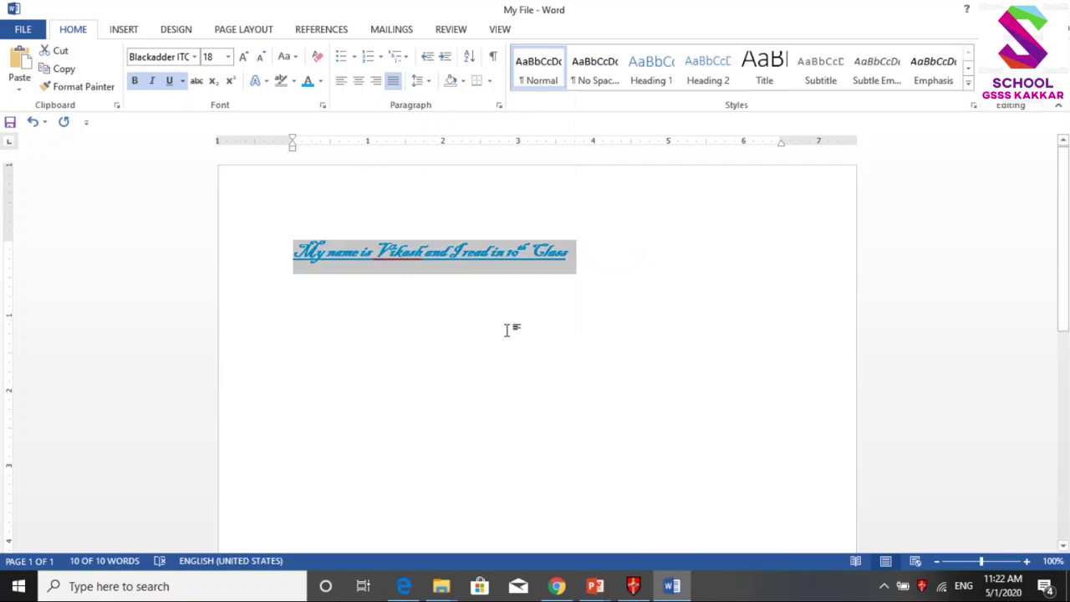
{"action": "left_click", "coordinate": [355, 58]}
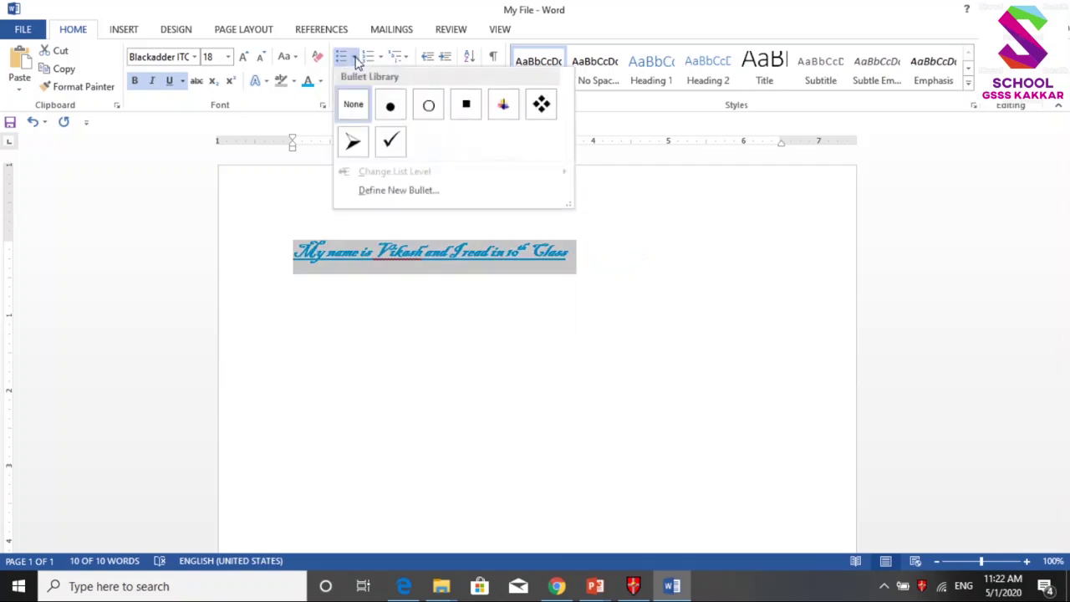
{"action": "left_click", "coordinate": [354, 146]}
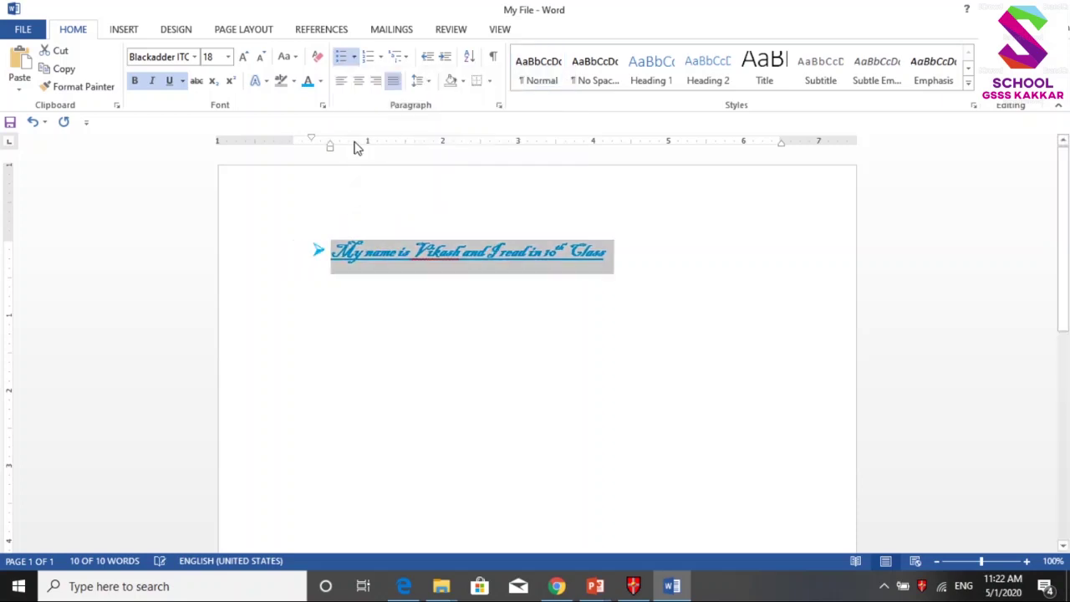
{"action": "left_click", "coordinate": [645, 265]}
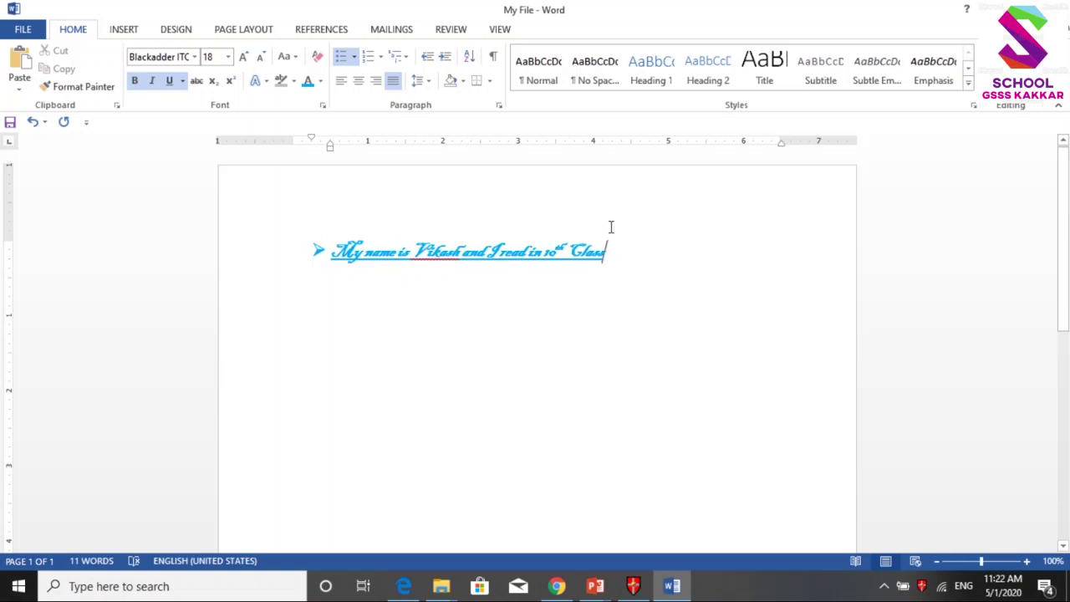
{"action": "left_click", "coordinate": [319, 251]}
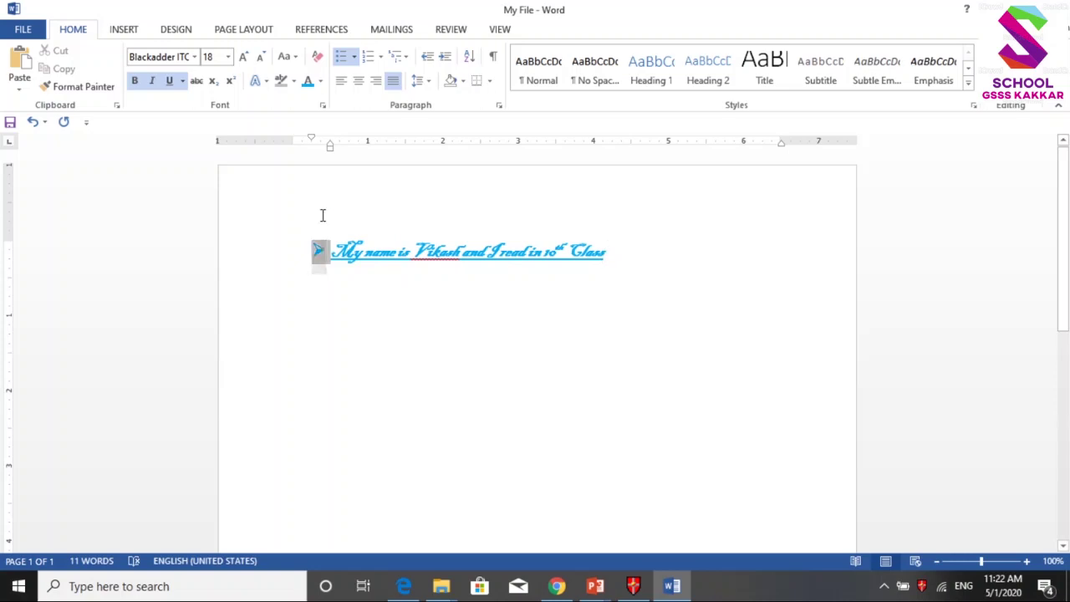
Step: Insert the maxresdefault flower picture from Pictures and resize it to 2.94 by 5.22 inches
{"action": "left_click", "coordinate": [123, 30]}
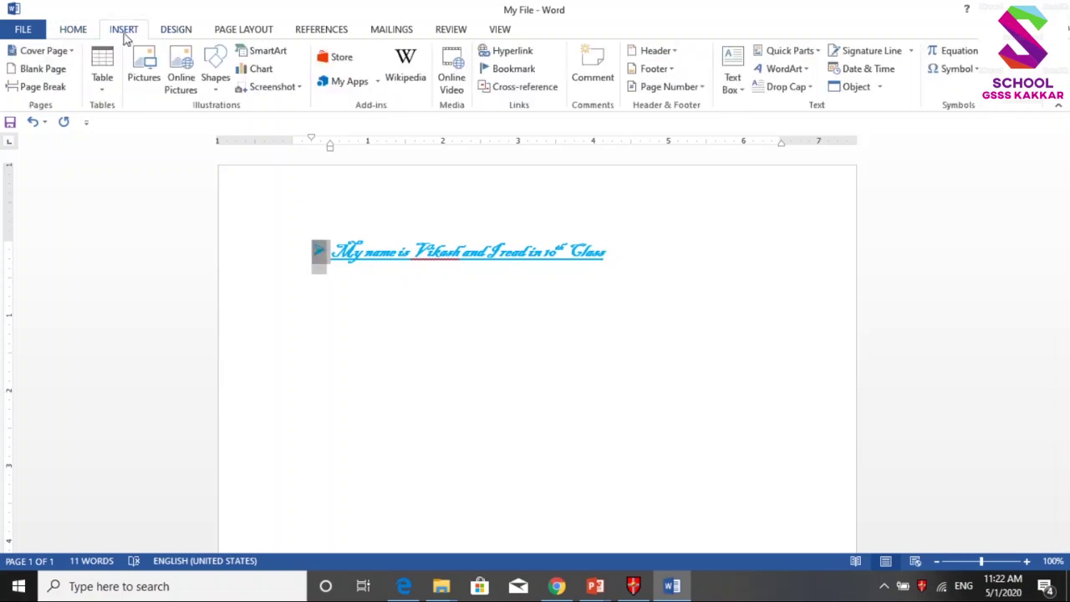
{"action": "left_click", "coordinate": [152, 89]}
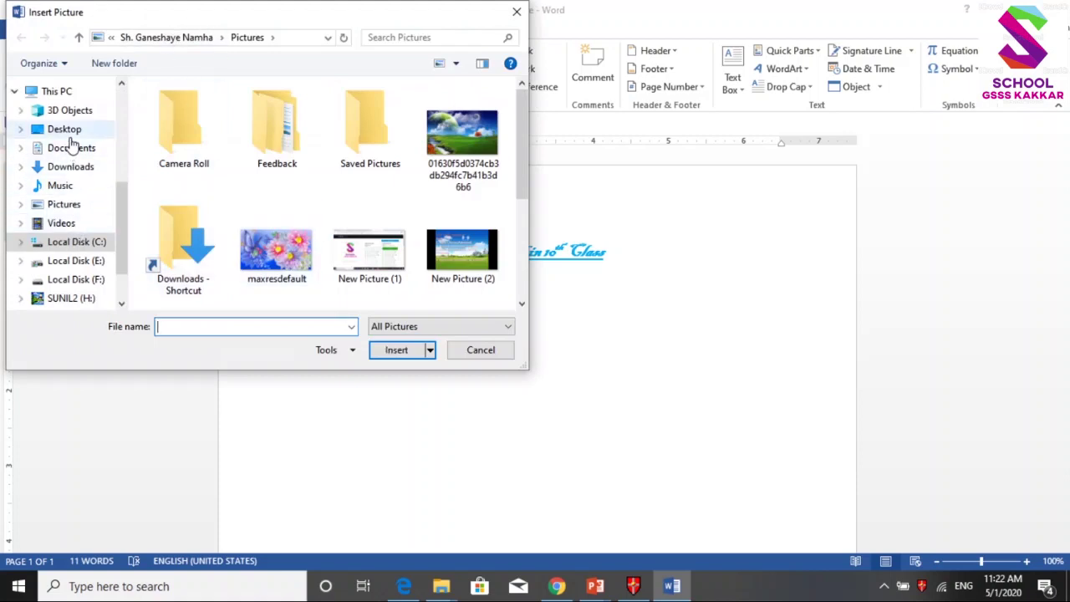
{"action": "left_click", "coordinate": [67, 205]}
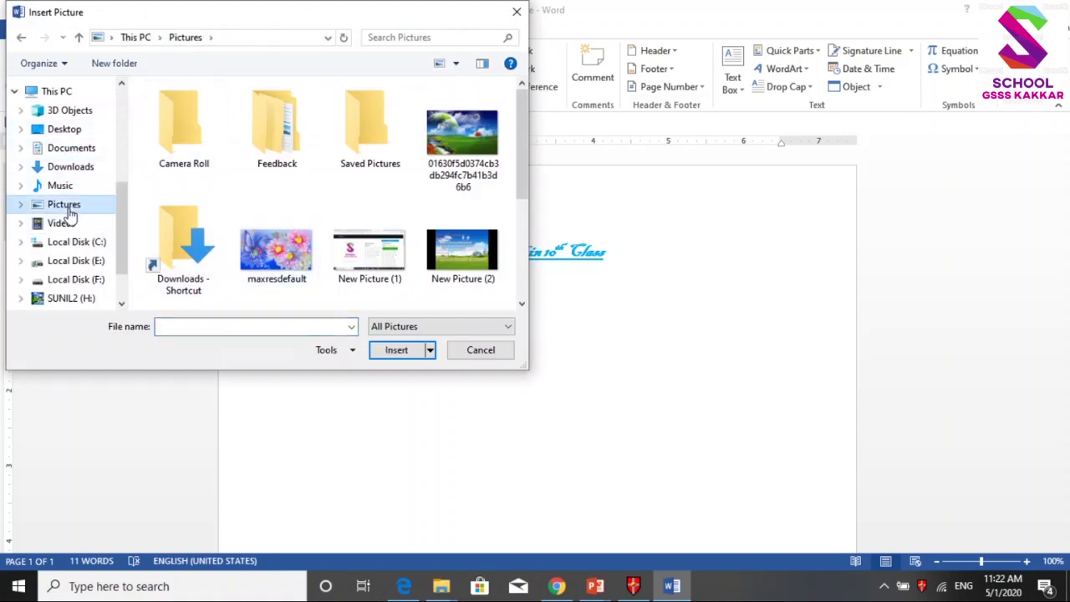
{"action": "left_click", "coordinate": [312, 248]}
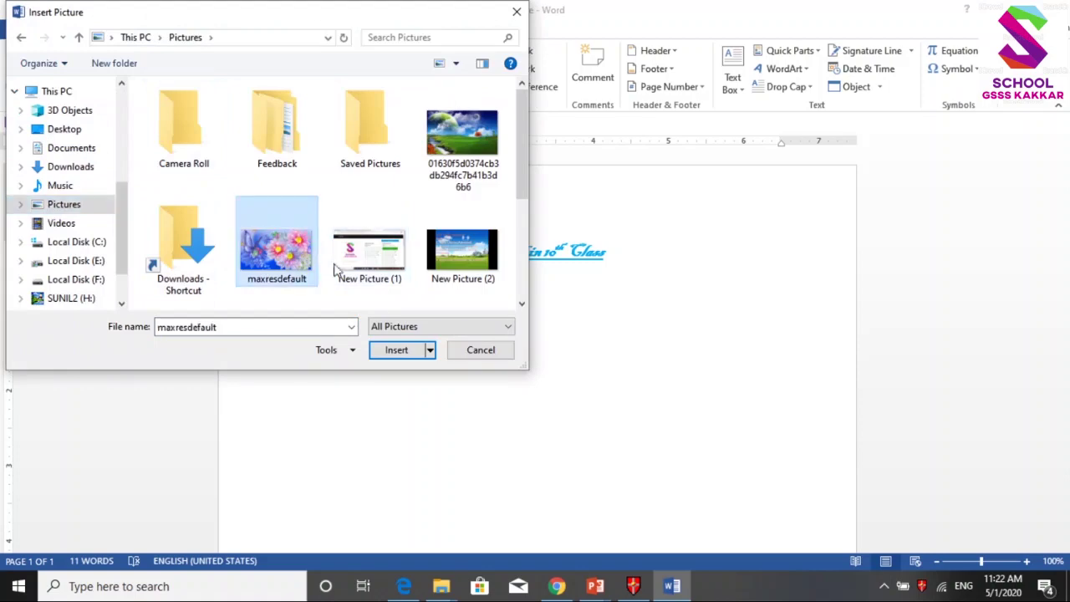
{"action": "left_click", "coordinate": [408, 352]}
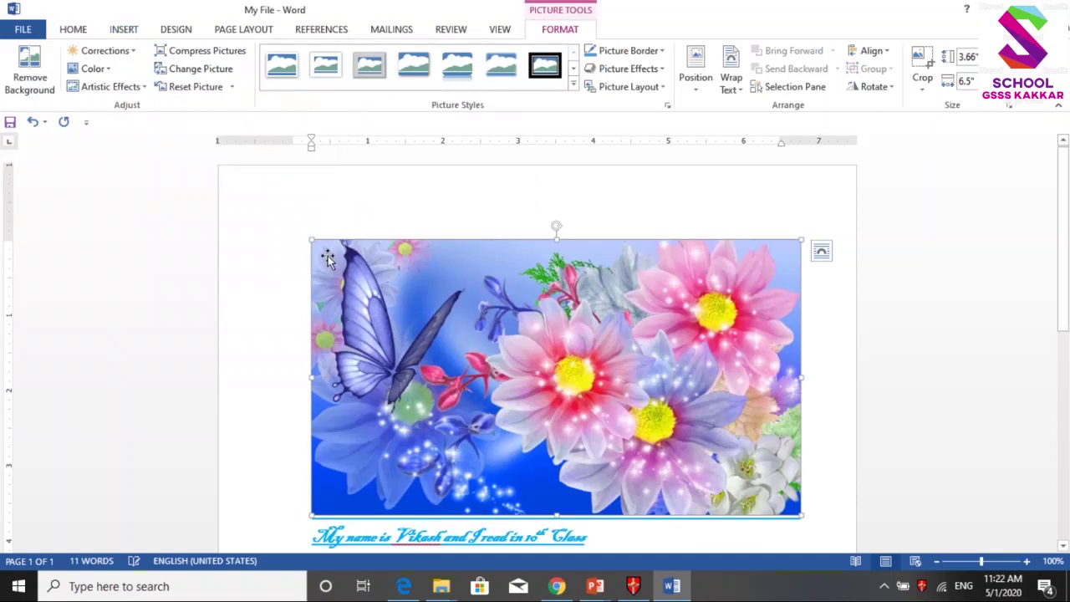
{"action": "left_click_drag", "start_coordinate": [311, 241], "coordinate": [408, 294]}
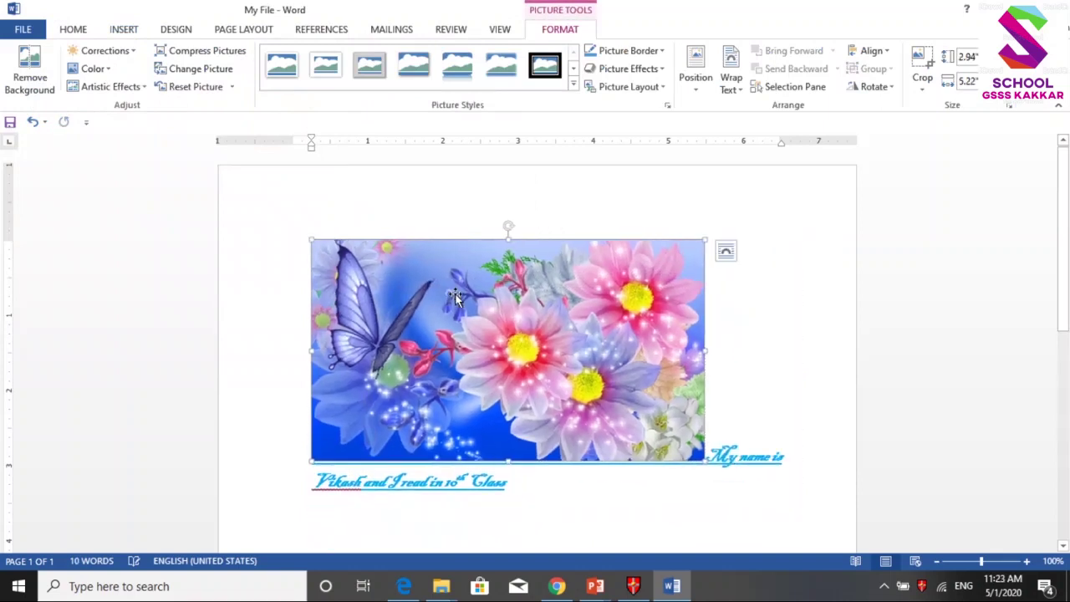
Step: Move the sentence below the picture and add two empty lines after it
{"action": "left_click", "coordinate": [707, 457]}
{"action": "key", "text": "Return"}
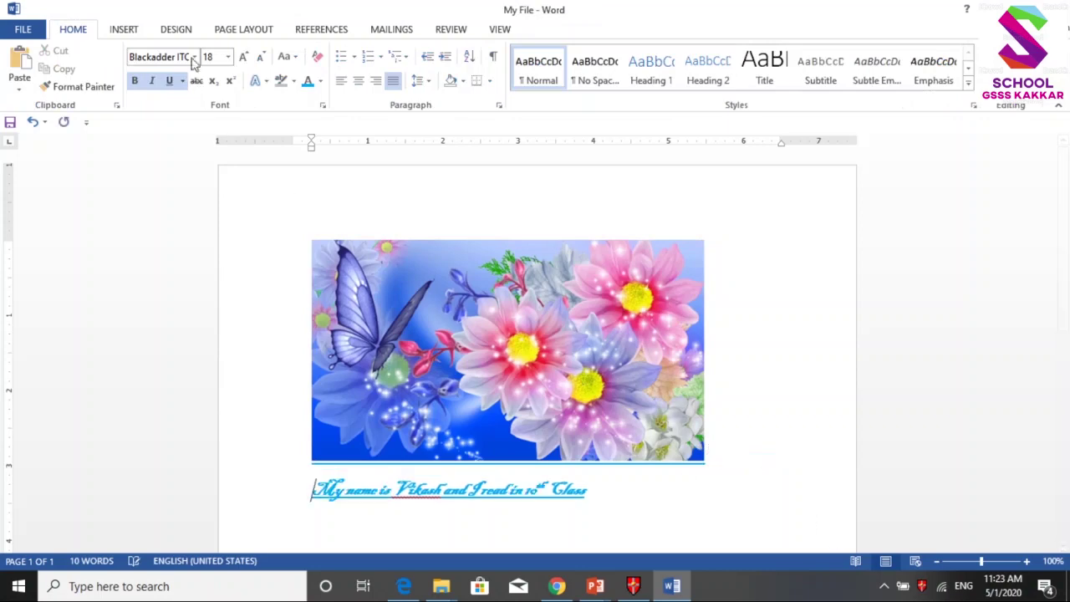
{"action": "left_click", "coordinate": [126, 31]}
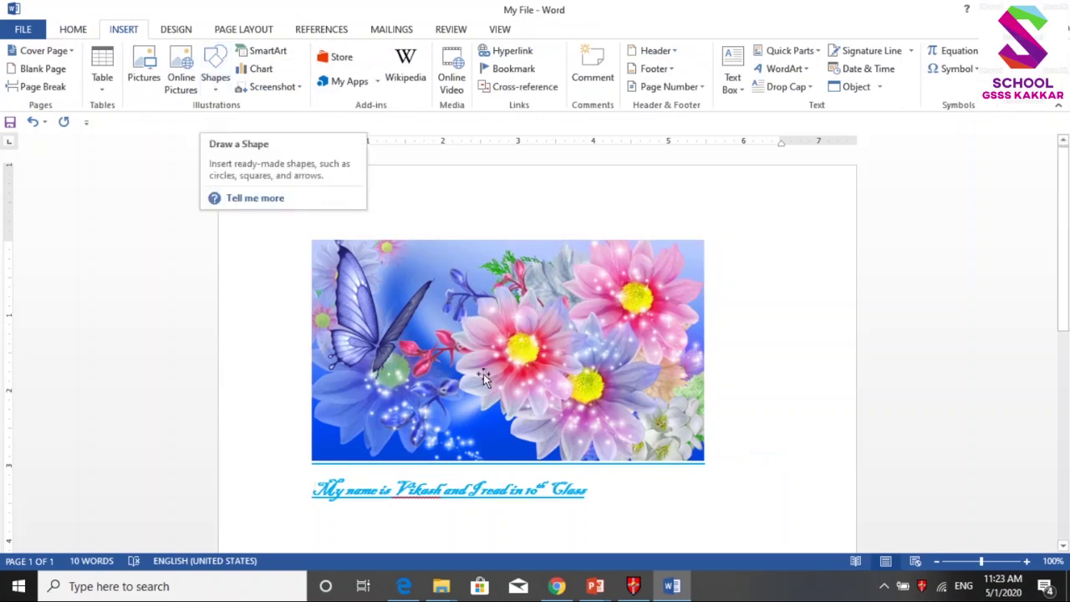
{"action": "key", "text": "Return"}
{"action": "key", "text": "Return"}
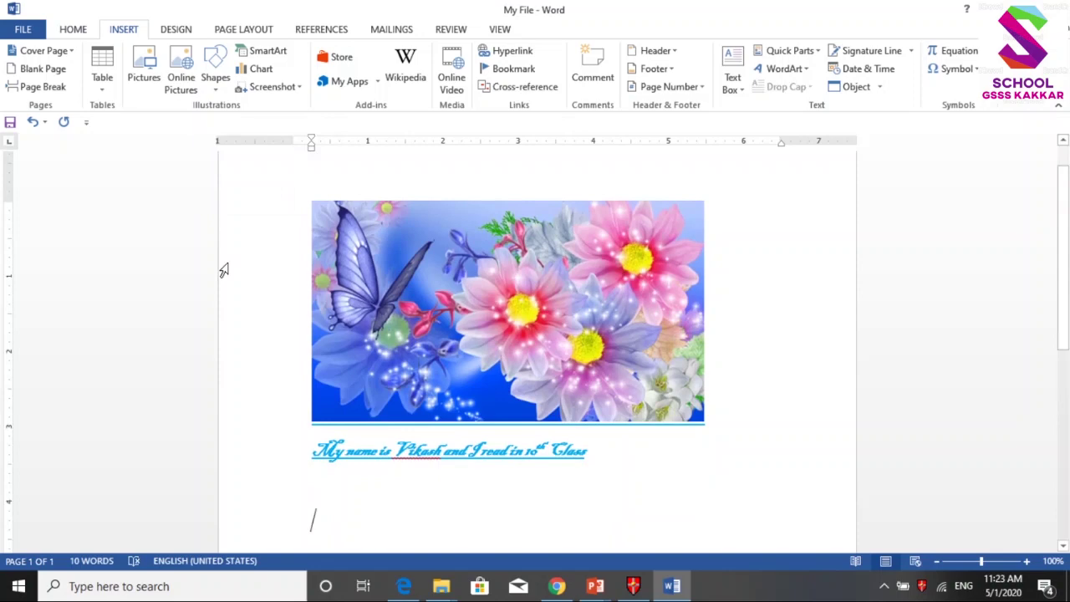
{"action": "left_click", "coordinate": [222, 95]}
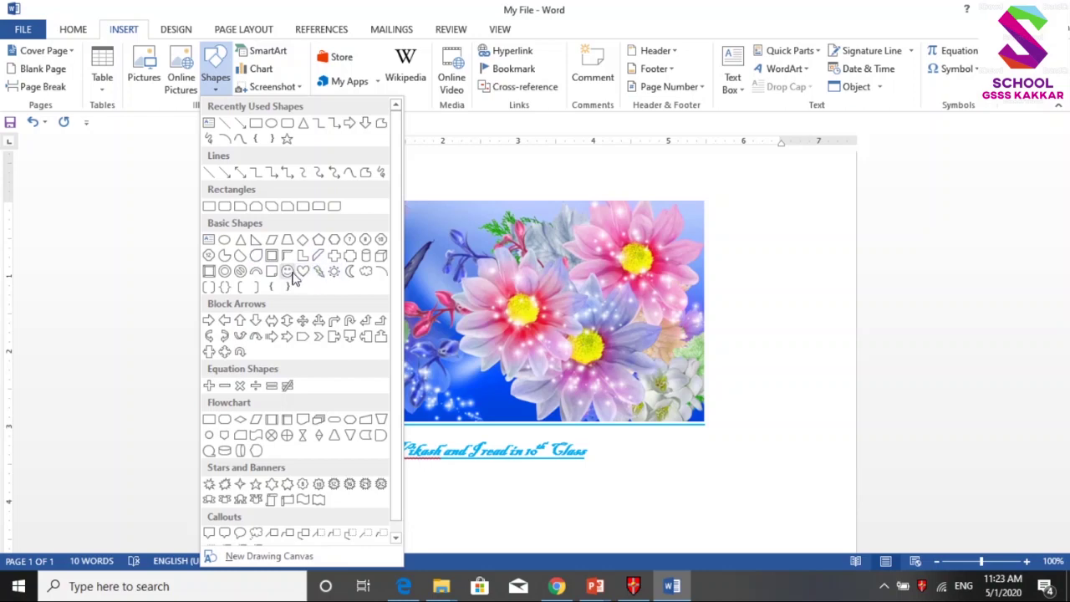
Step: Draw a smiley face shape below the sentence
{"action": "left_click", "coordinate": [288, 272]}
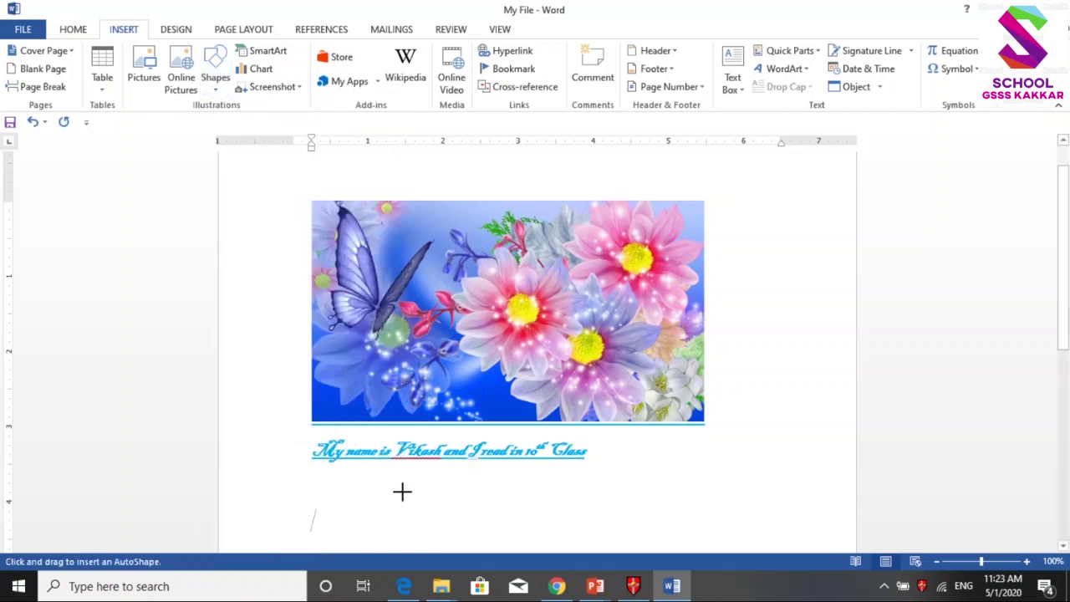
{"action": "left_click_drag", "start_coordinate": [389, 480], "coordinate": [564, 428]}
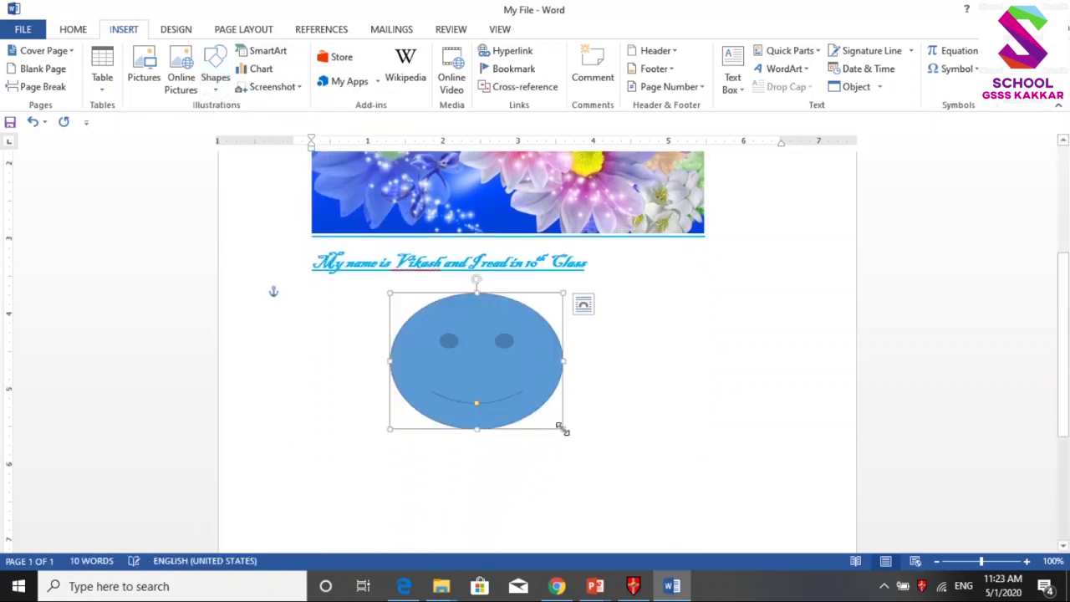
{"action": "left_click", "coordinate": [67, 29]}
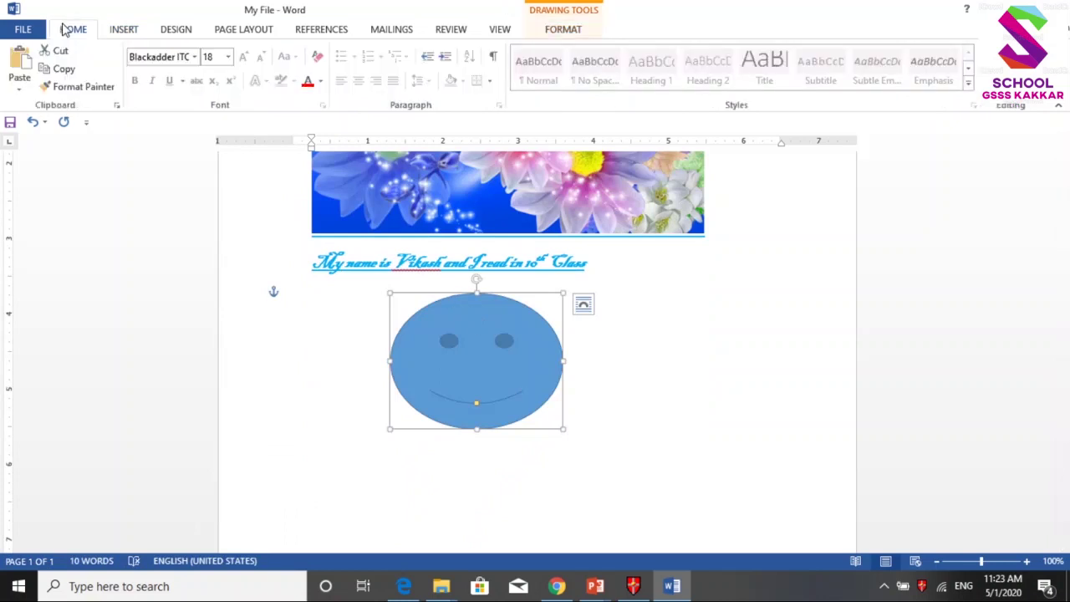
{"action": "left_click", "coordinate": [321, 81]}
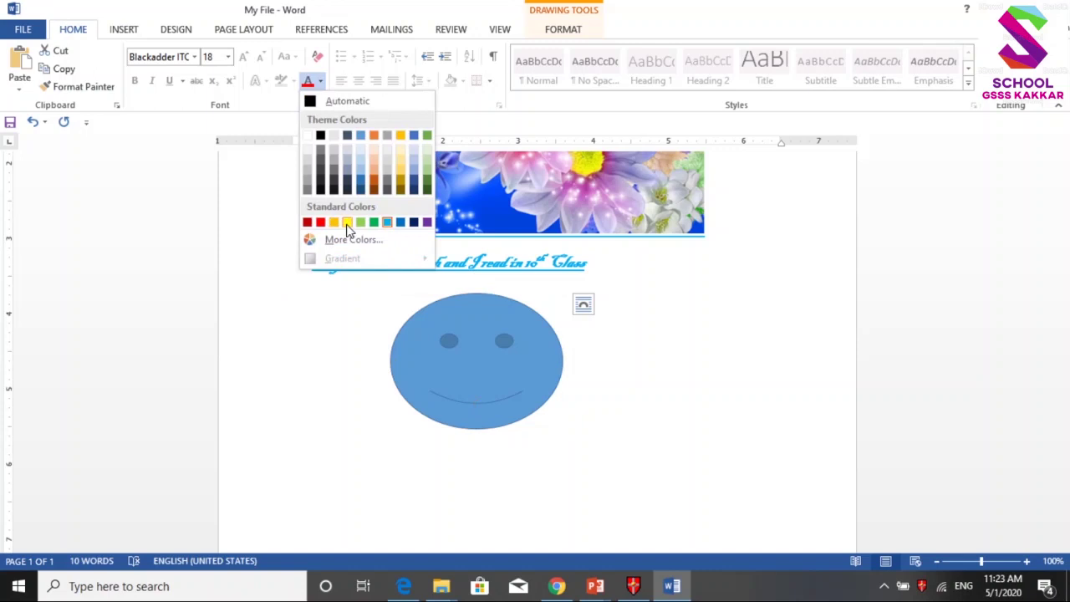
{"action": "key", "text": "Escape"}
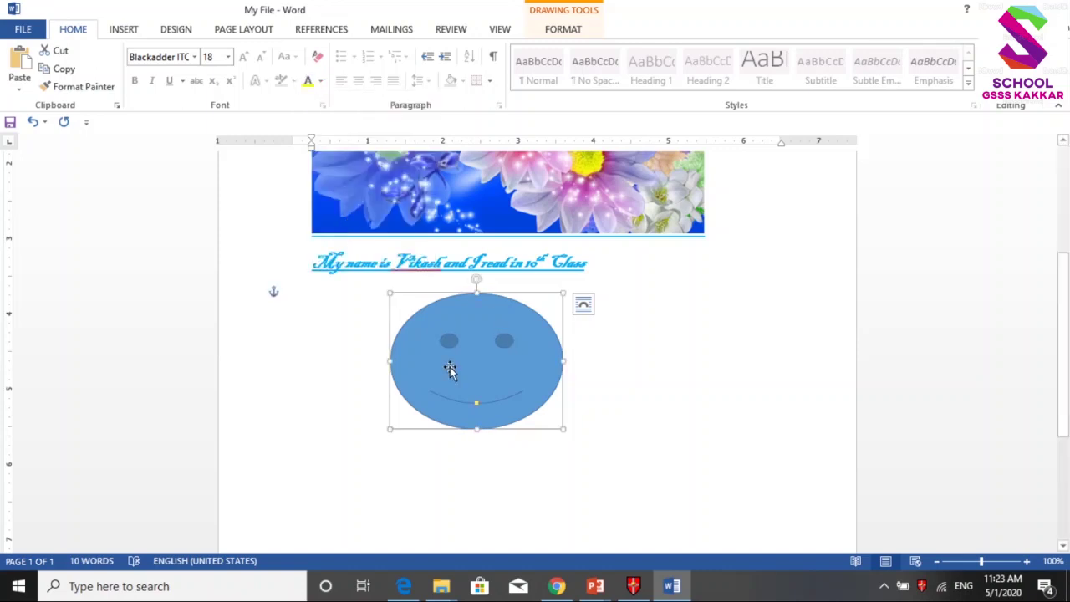
Step: Fill the smiley face with the standard yellow colour
{"action": "right_click", "coordinate": [450, 367]}
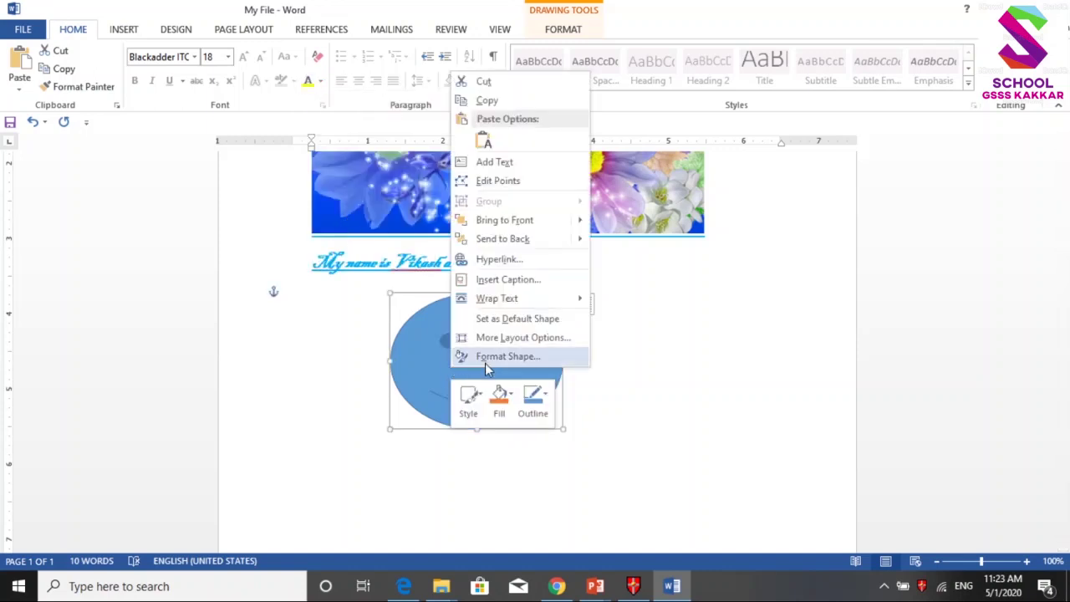
{"action": "left_click", "coordinate": [502, 403]}
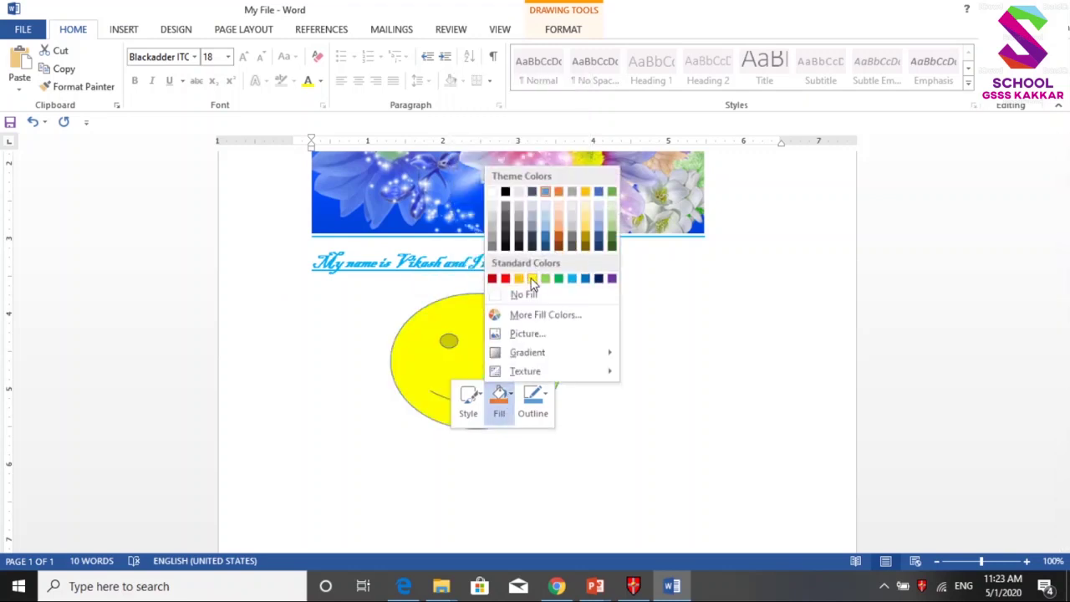
{"action": "left_click", "coordinate": [533, 279]}
{"action": "left_click", "coordinate": [669, 431]}
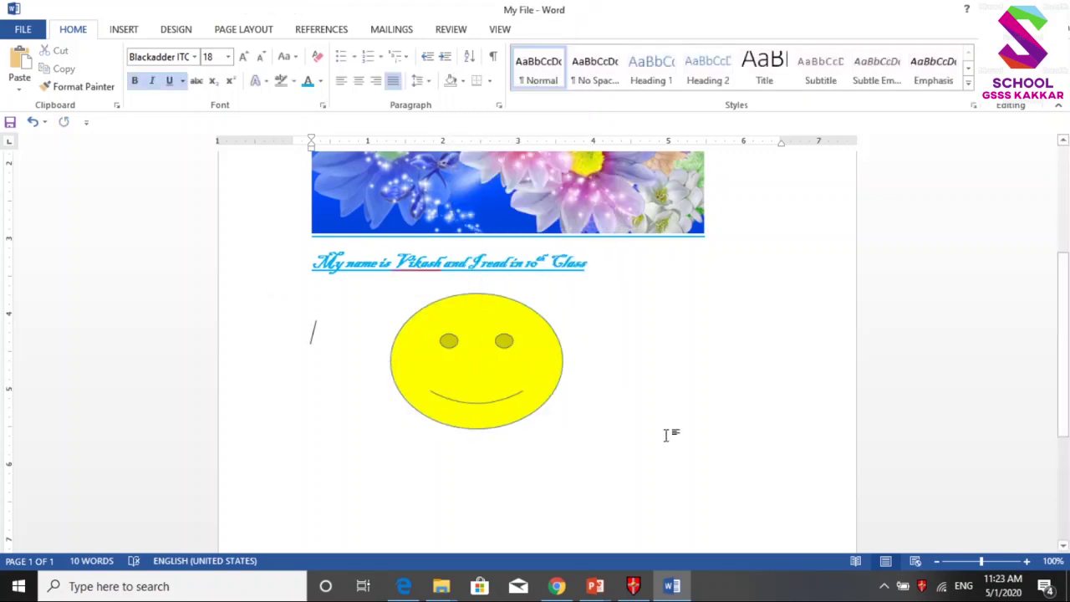
{"action": "left_click", "coordinate": [130, 33]}
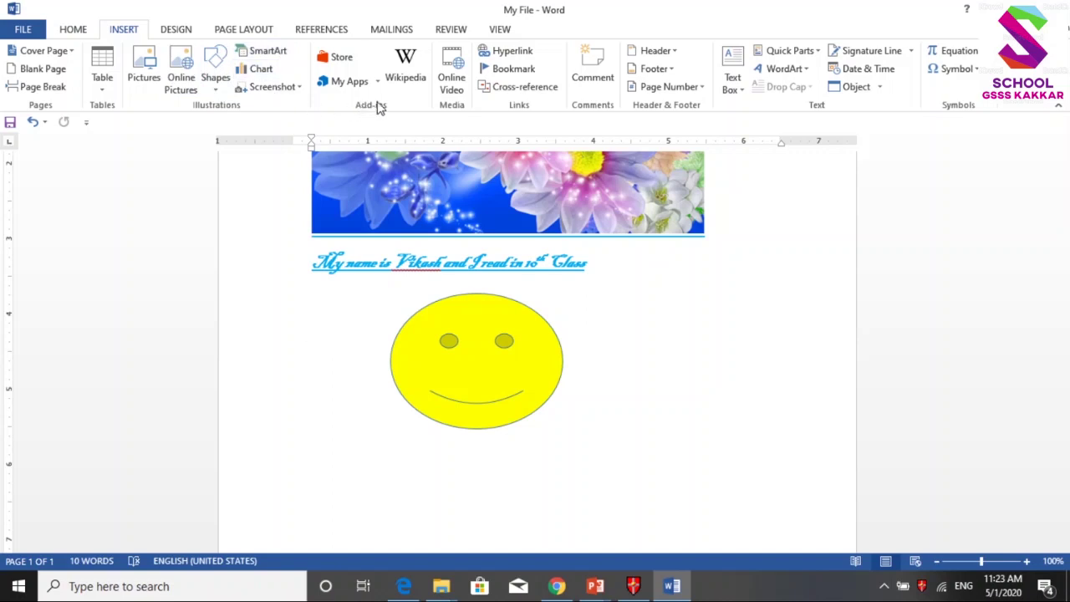
Step: Insert a WordArt box in the chosen style to the right of the smiley
{"action": "left_click", "coordinate": [808, 70]}
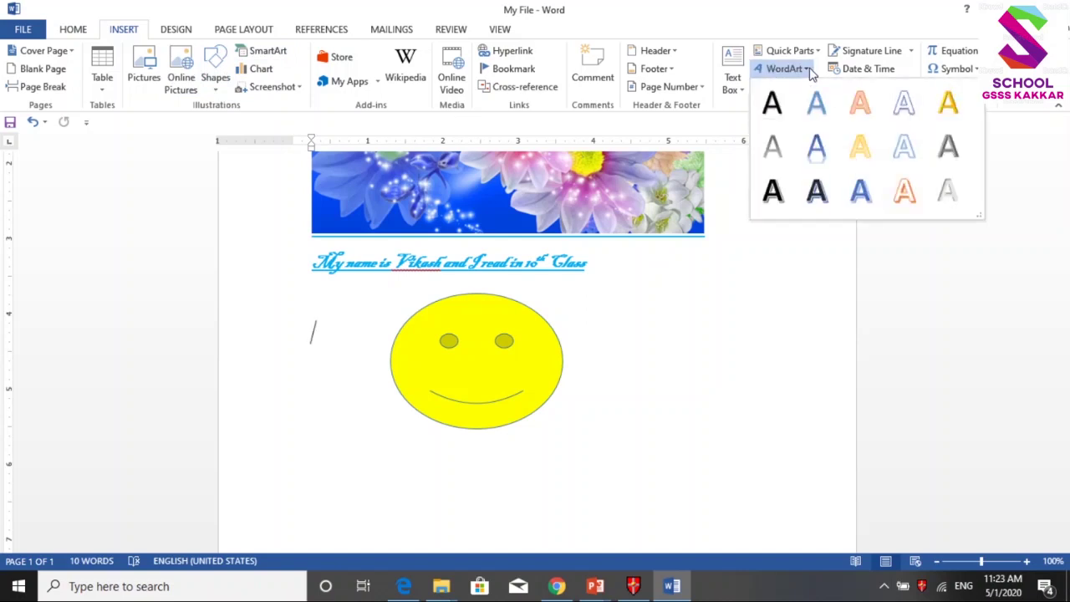
{"action": "left_click", "coordinate": [820, 143]}
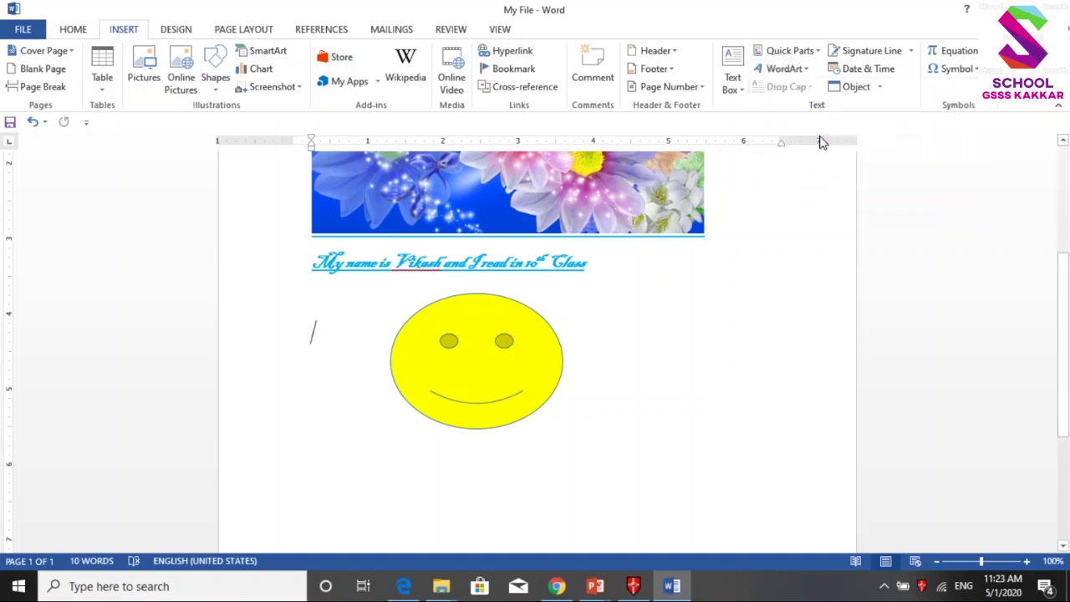
{"action": "left_click", "coordinate": [389, 454]}
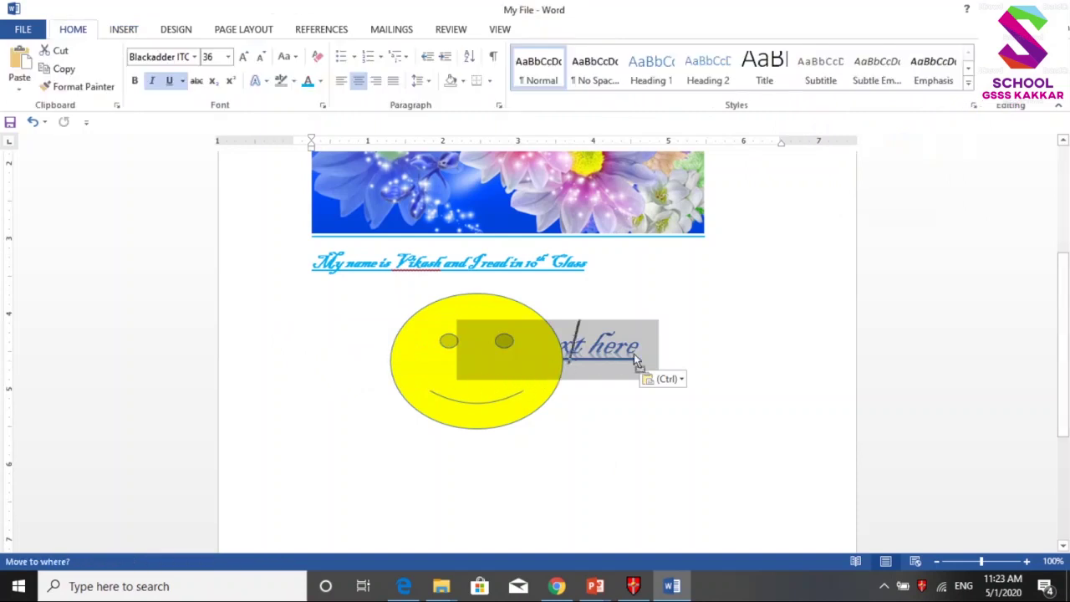
{"action": "left_click", "coordinate": [677, 351]}
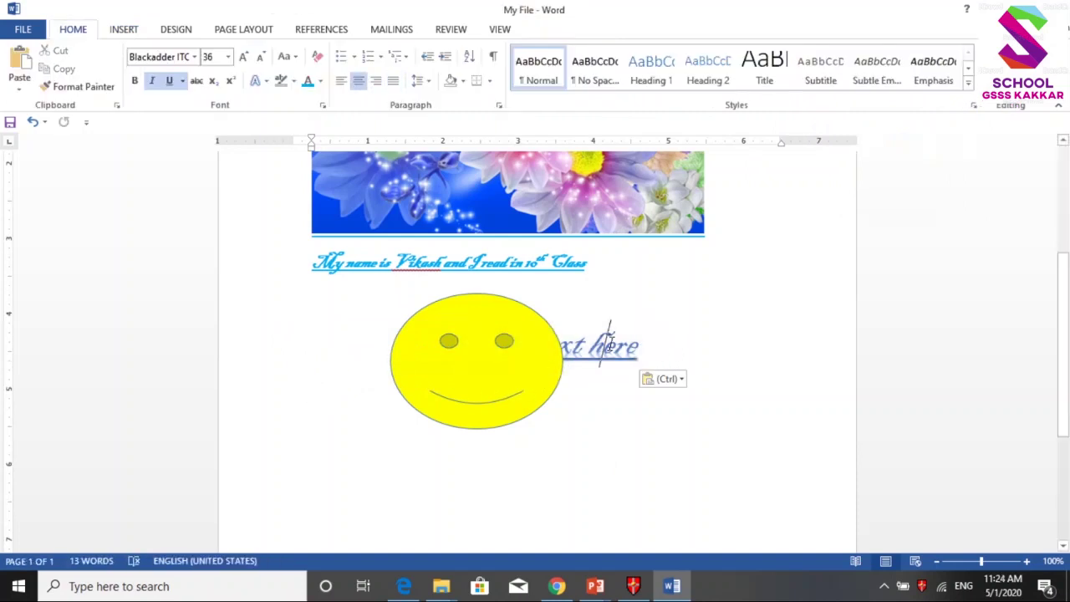
Step: Move the yellow smiley further left on the page
{"action": "left_click", "coordinate": [545, 327]}
{"action": "double_click", "coordinate": [473, 330]}
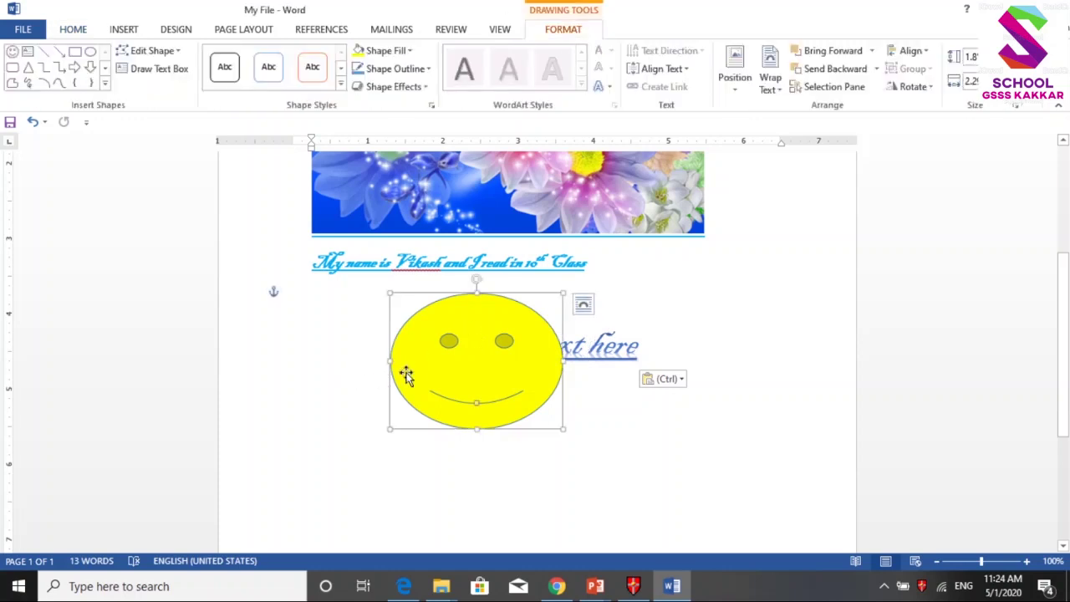
{"action": "left_click_drag", "start_coordinate": [418, 372], "coordinate": [297, 369]}
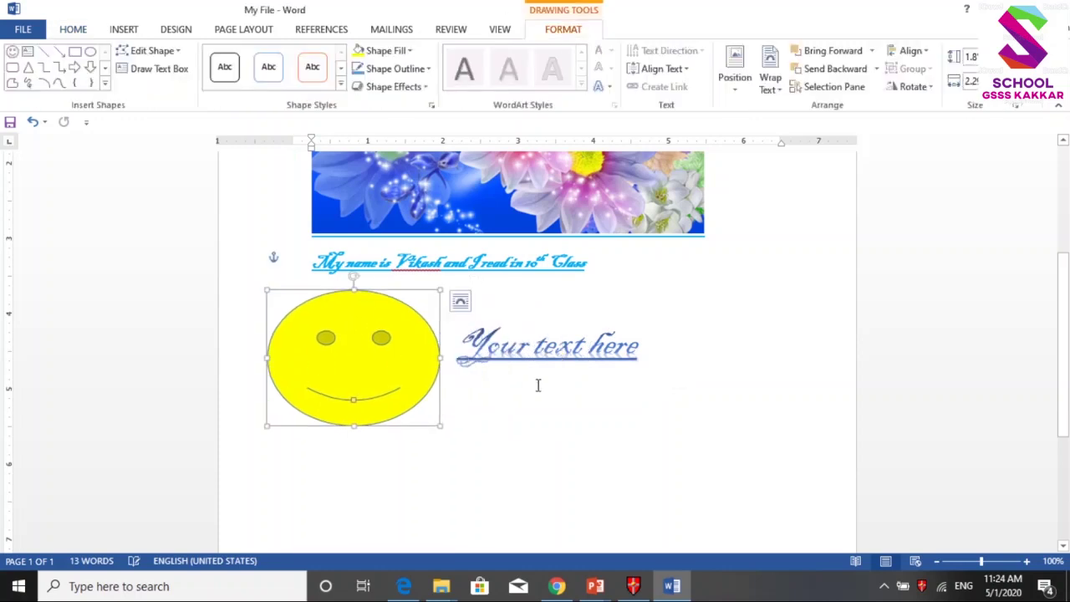
Step: Replace the WordArt placeholder 'Your text here' with 'Hey'
{"action": "left_click", "coordinate": [501, 354]}
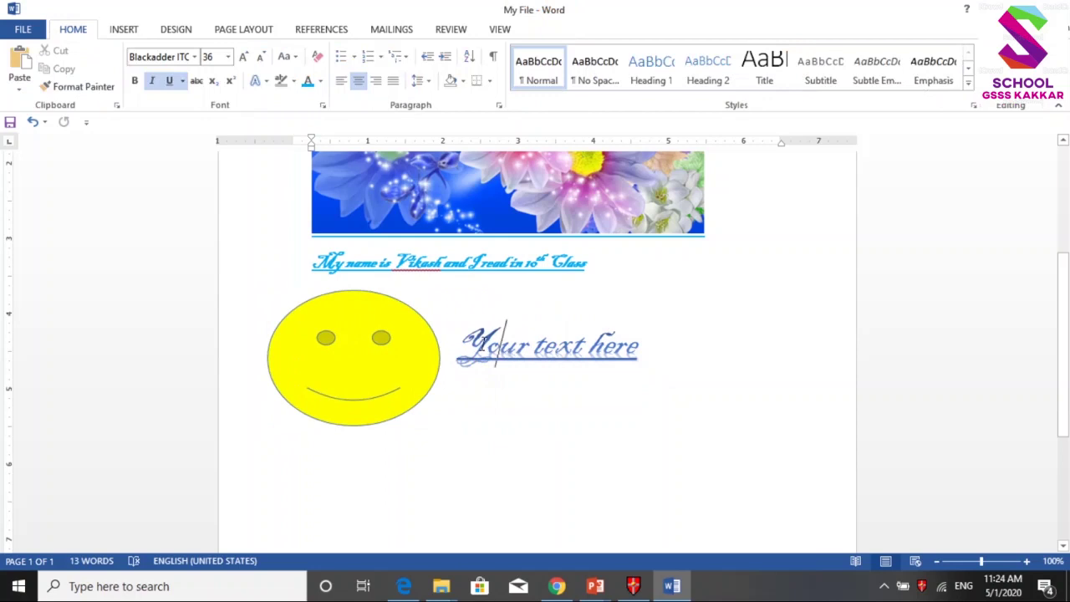
{"action": "left_click_drag", "start_coordinate": [482, 343], "coordinate": [657, 361]}
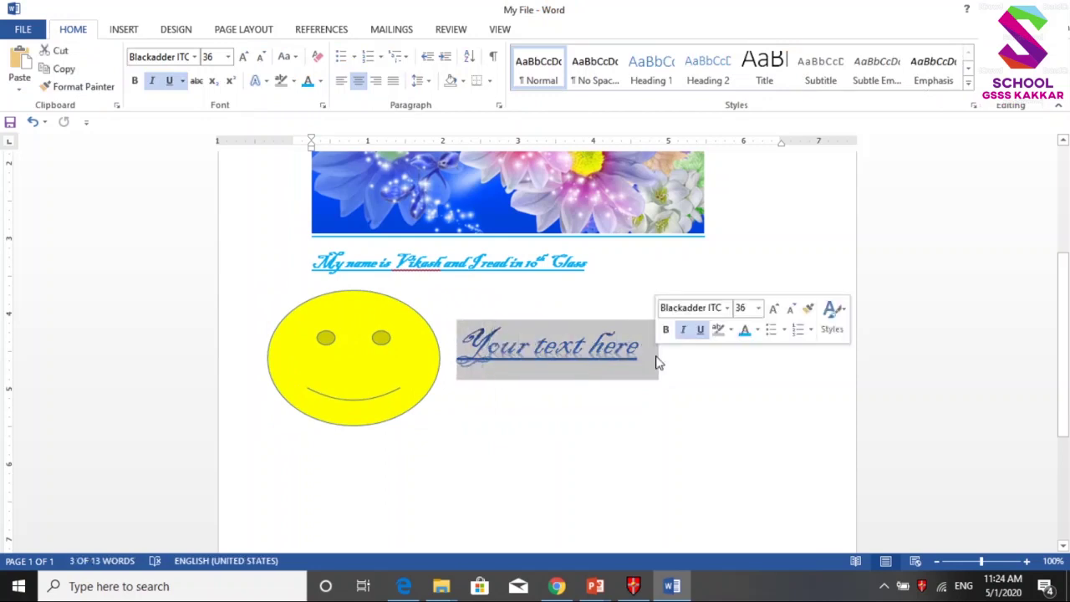
{"action": "type", "text": "Hey"}
{"action": "left_click", "coordinate": [722, 390]}
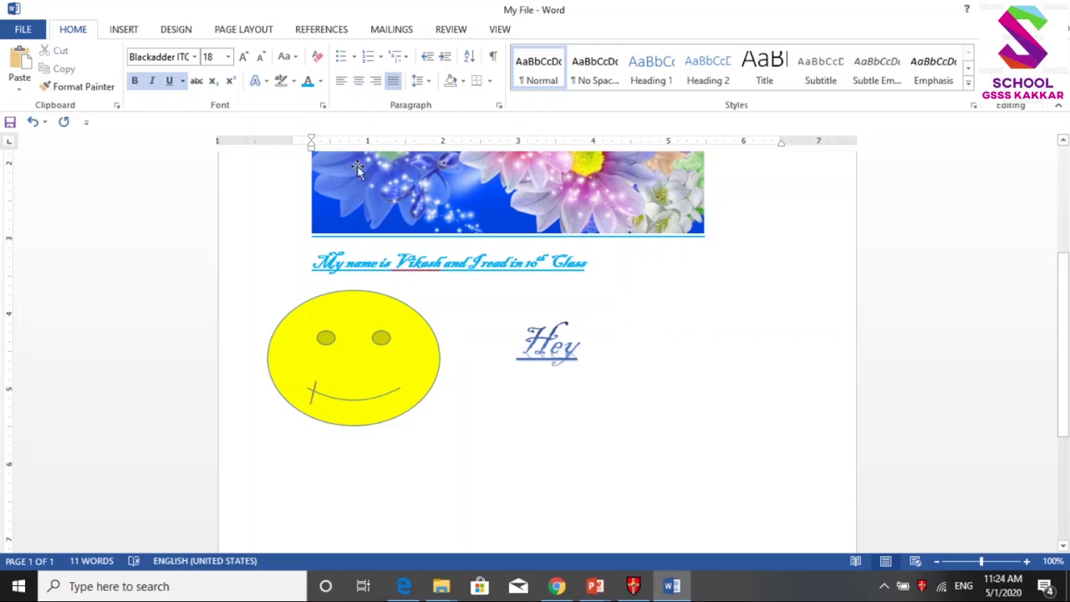
{"action": "left_click", "coordinate": [130, 30]}
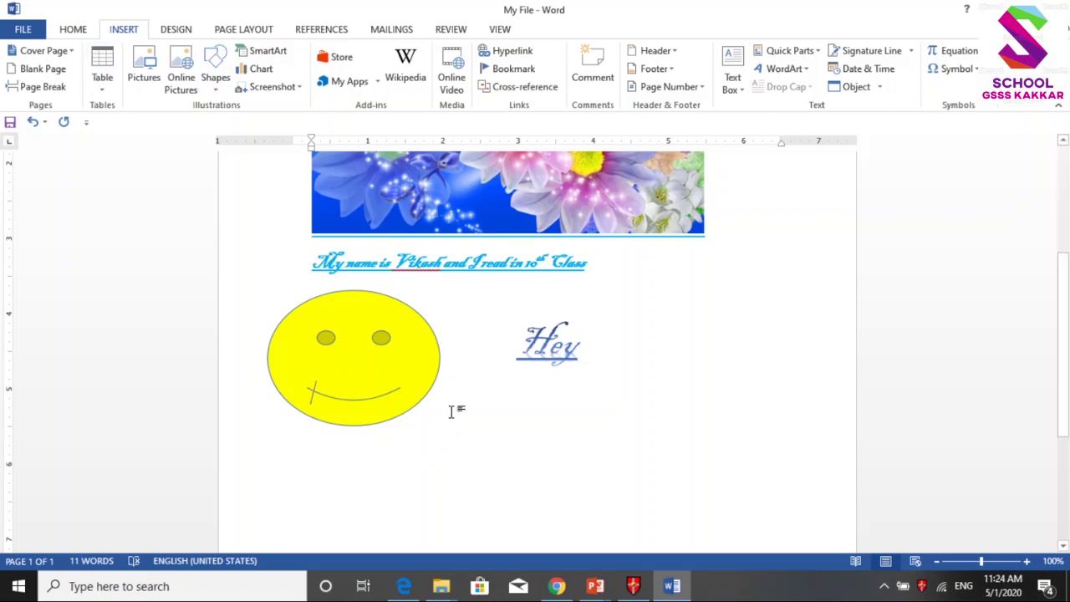
Step: Insert a 4-column, 3-row table on a new line and type 'Sr. NO.' in the first cell
{"action": "key", "text": "Return"}
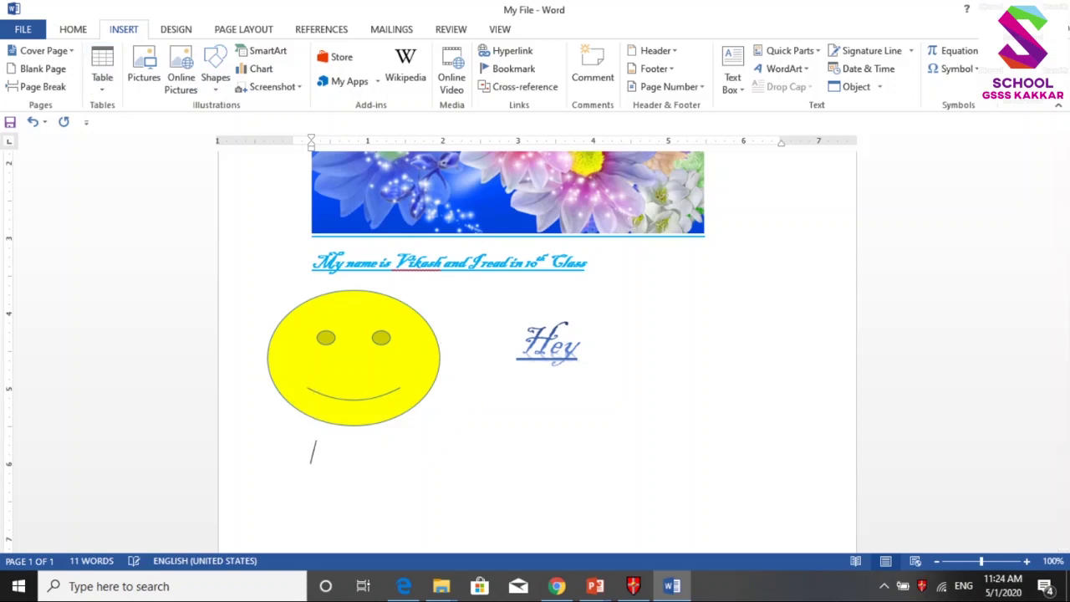
{"action": "left_click", "coordinate": [104, 87]}
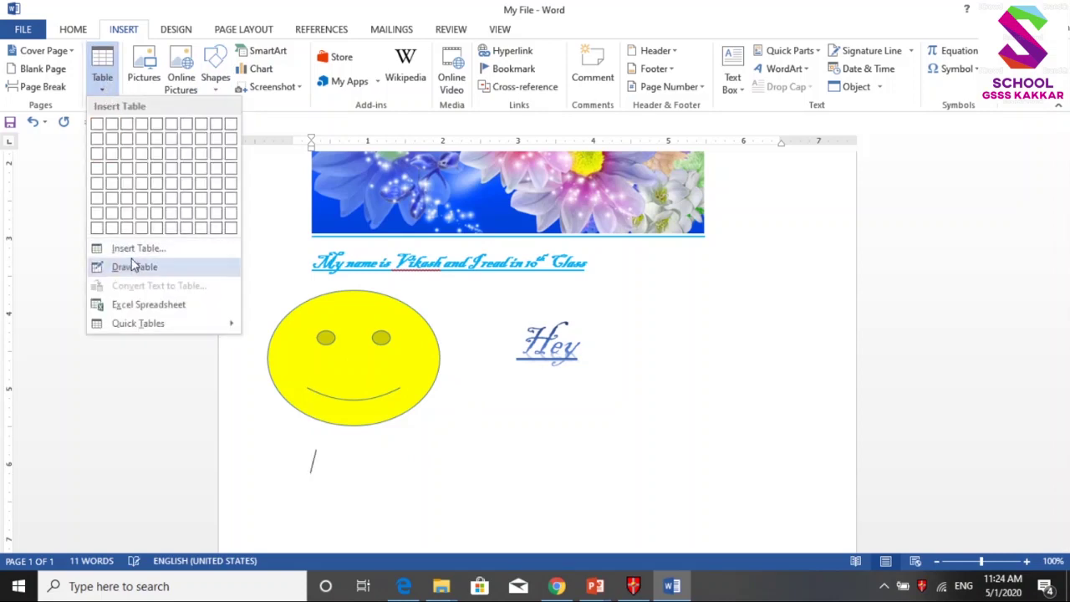
{"action": "left_click", "coordinate": [134, 249]}
{"action": "type", "text": "3"}
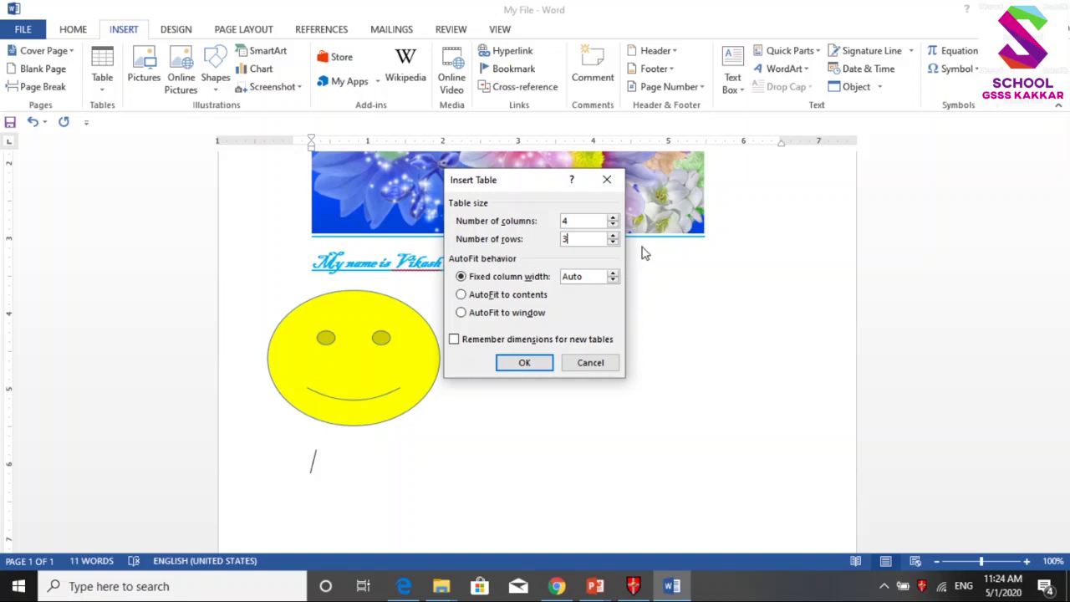
{"action": "left_click", "coordinate": [514, 367]}
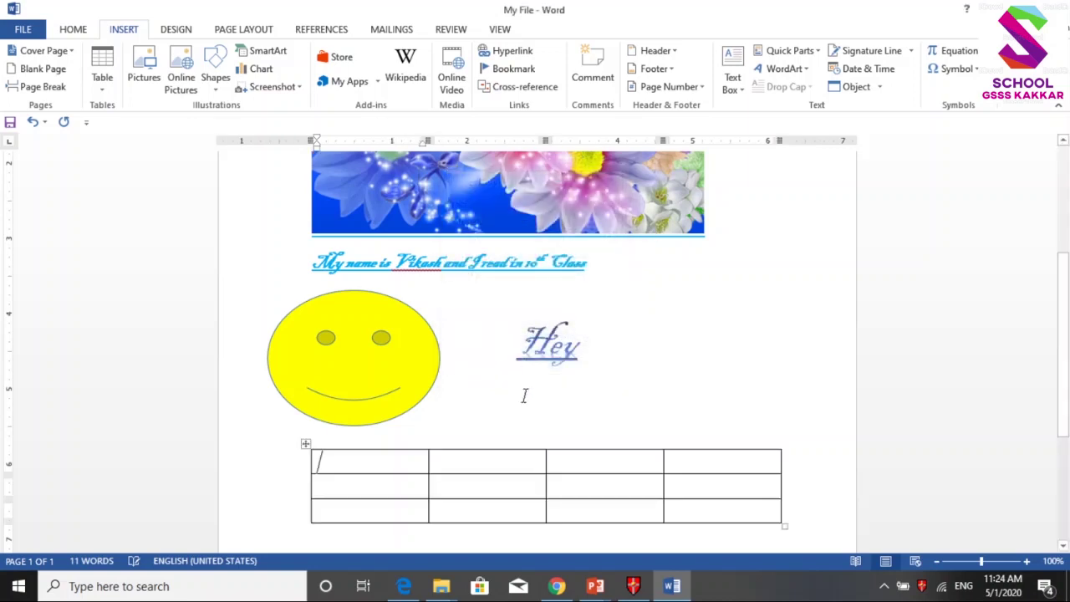
{"action": "type", "text": "Sr. NO."}
Step: Fill the remaining header cells with Name, Roll No. and Class
{"action": "key", "text": "Tab"}
{"action": "type", "text": "Name"}
{"action": "key", "text": "Tab"}
{"action": "type", "text": "Roll No."}
{"action": "key", "text": "Tab"}
{"action": "type", "text": "Class"}
Step: Fill the second row with 1, a student's name, 21 and 10th
{"action": "key", "text": "Tab"}
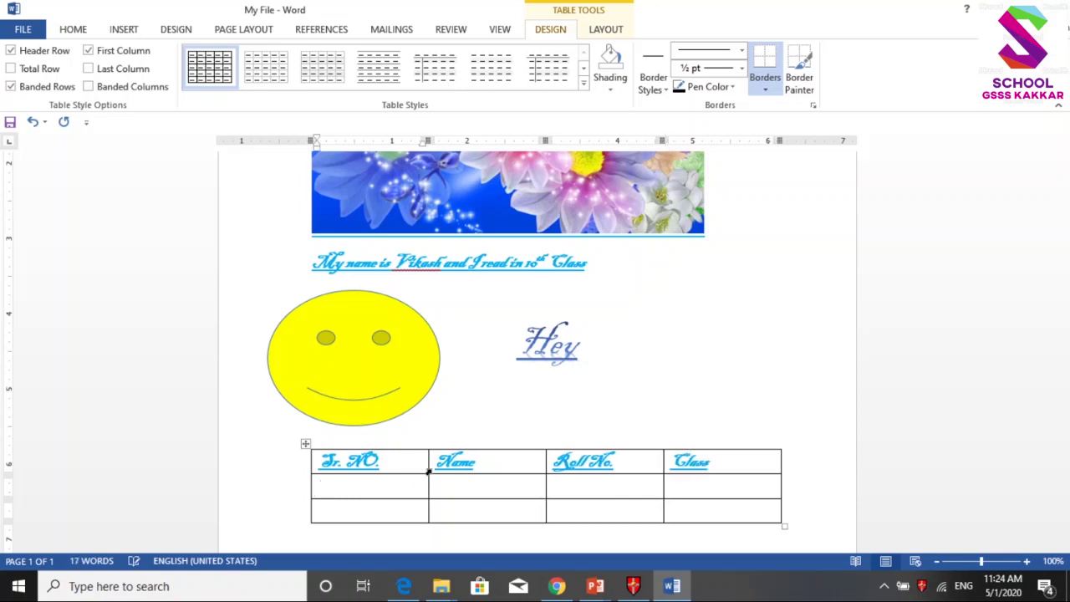
{"action": "type", "text": "1"}
{"action": "key", "text": "Tab"}
{"action": "type", "text": "S"}
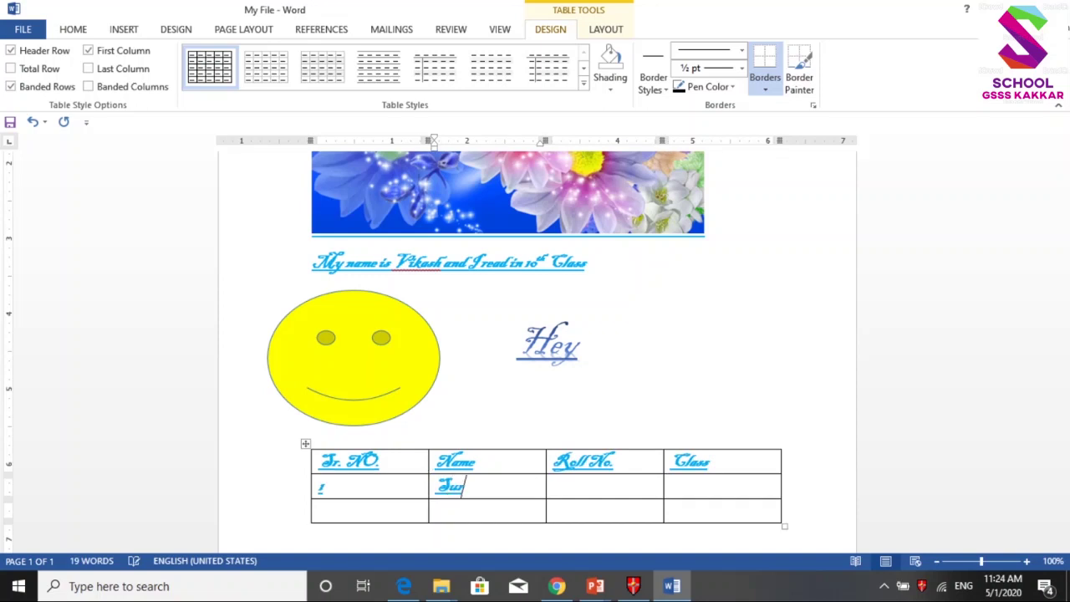
{"action": "key", "text": "Tab"}
{"action": "type", "text": "21"}
{"action": "key", "text": "Tab"}
{"action": "type", "text": "10th"}
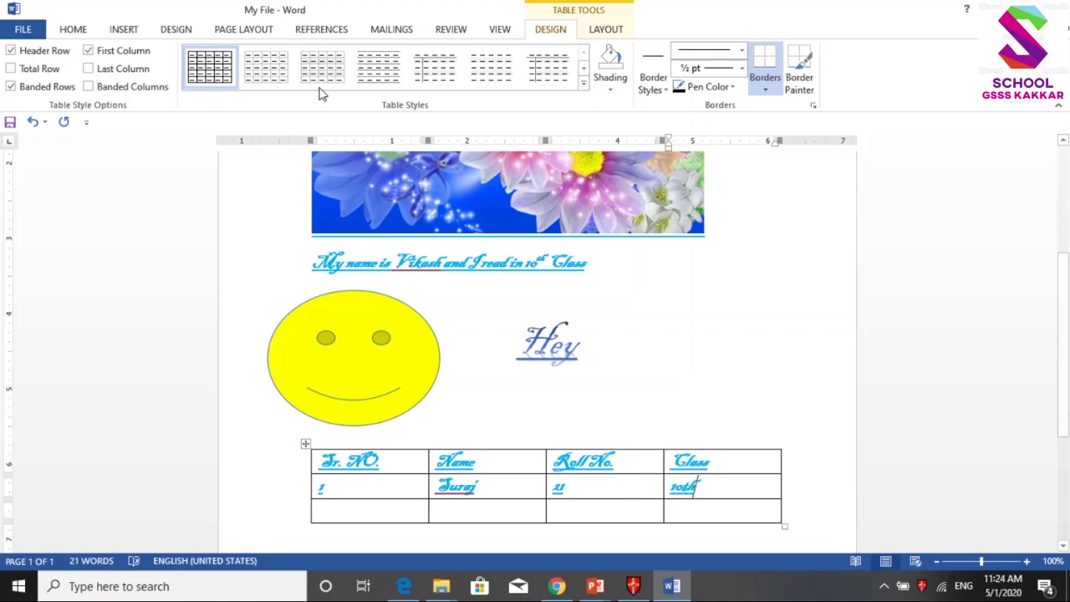
{"action": "left_click", "coordinate": [124, 31]}
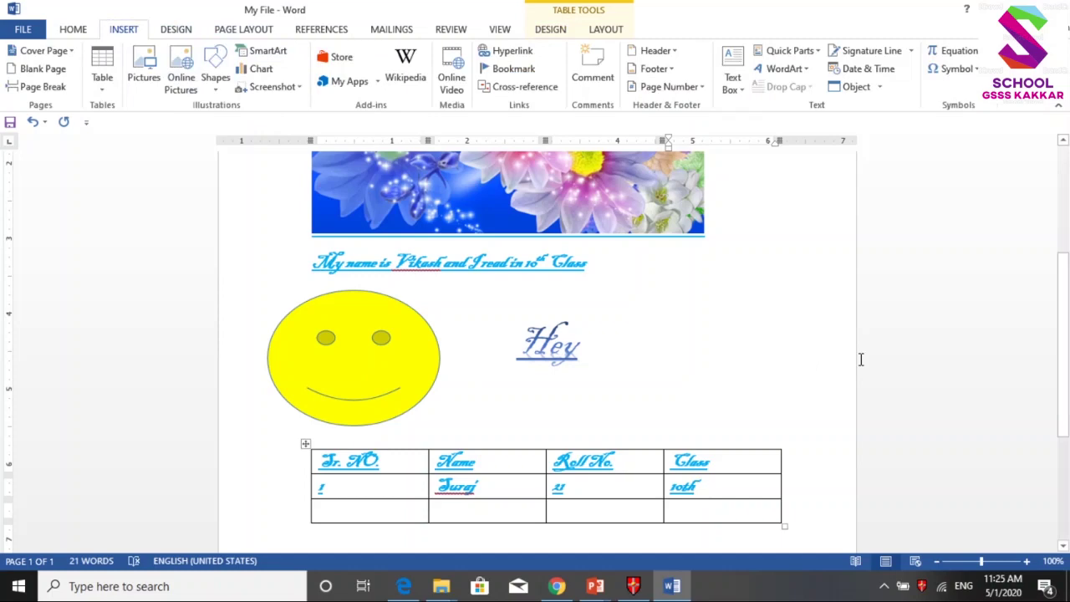
{"action": "scroll", "coordinate": [1068, 334], "scroll_direction": "up", "scroll_amount": 3}
{"action": "scroll", "coordinate": [753, 351], "scroll_direction": "down", "scroll_amount": 1}
{"action": "scroll", "coordinate": [679, 383], "scroll_direction": "down", "scroll_amount": 4}
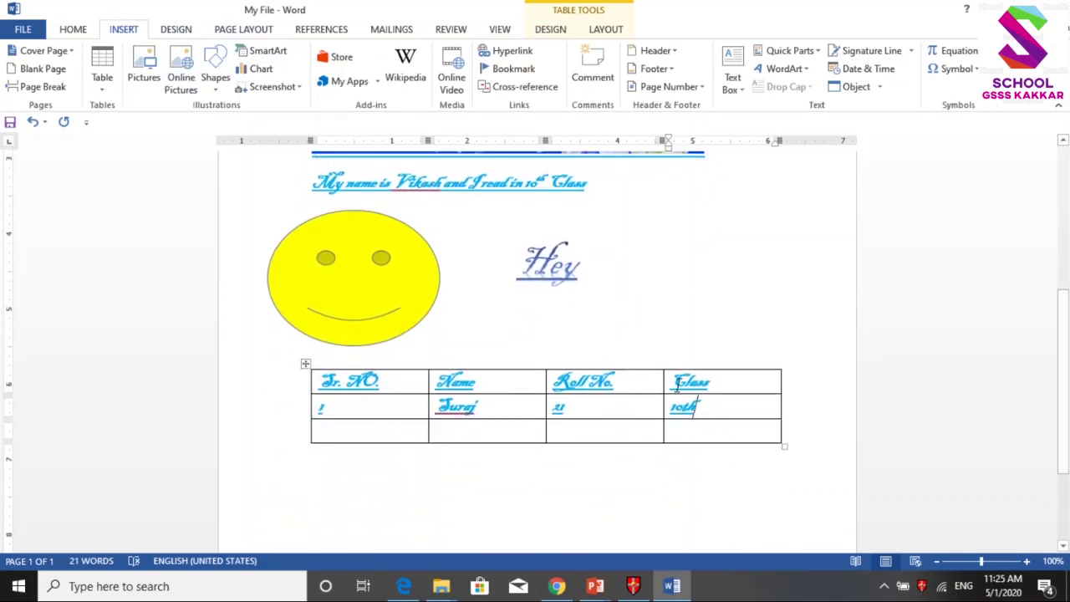